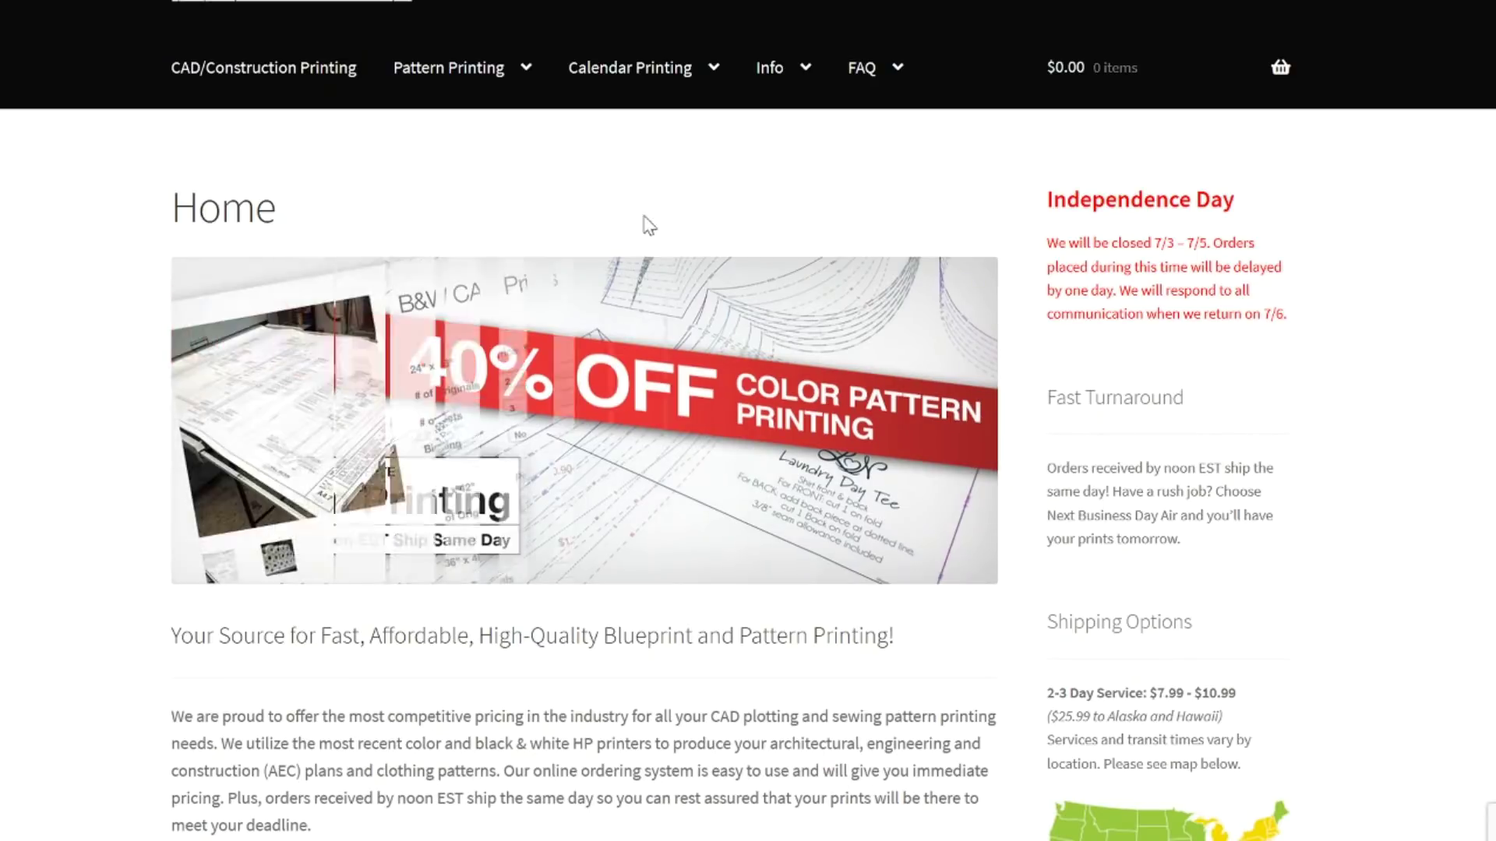
Open the B&W Pattern Printing order page and set the A0 and 36" x 48" number of pattern pages to 3
mouse_move(427, 89)
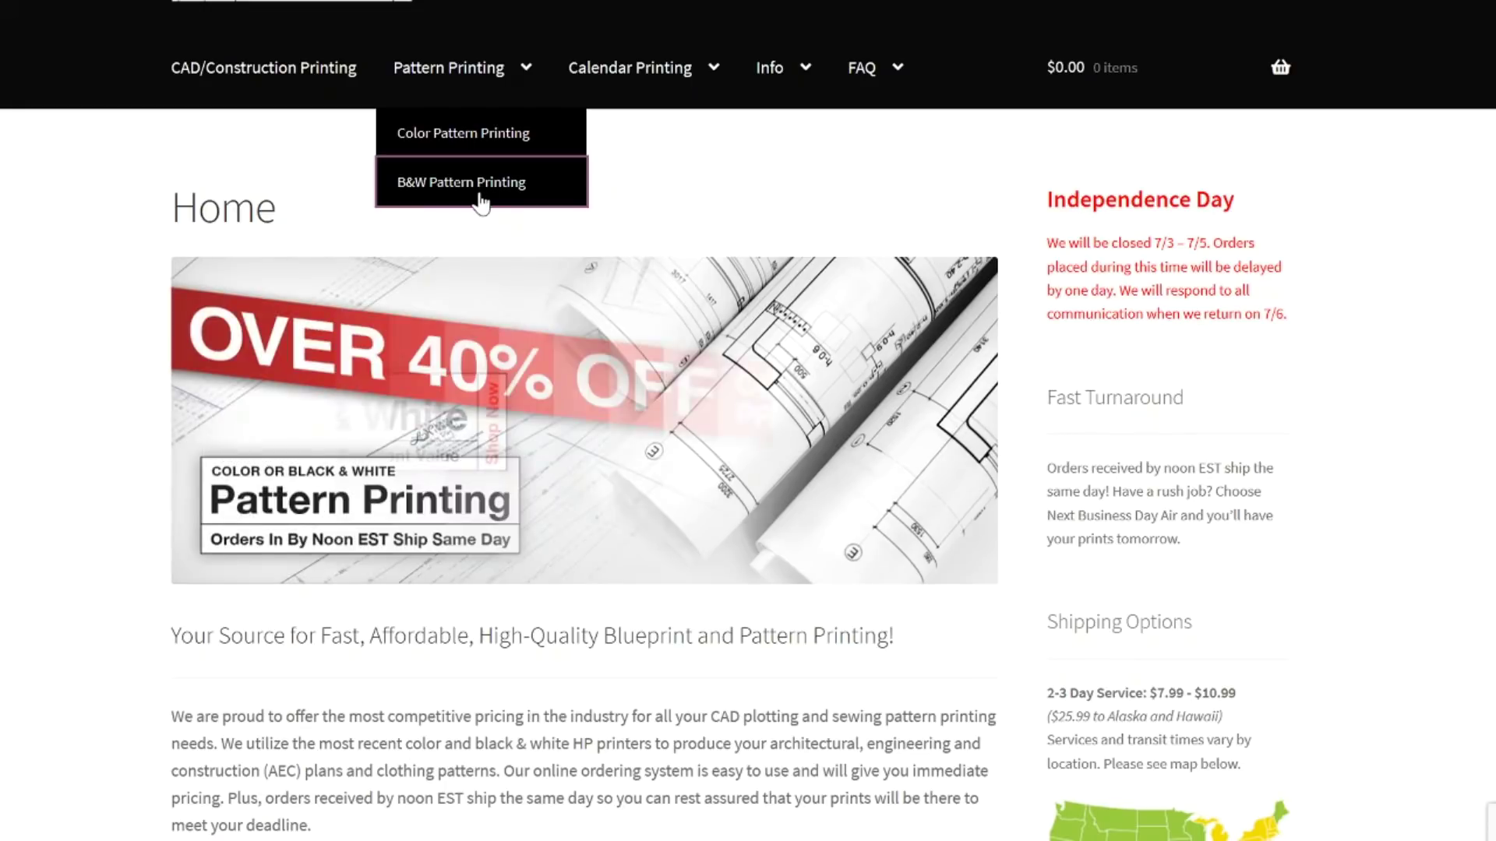
left_click(481, 201)
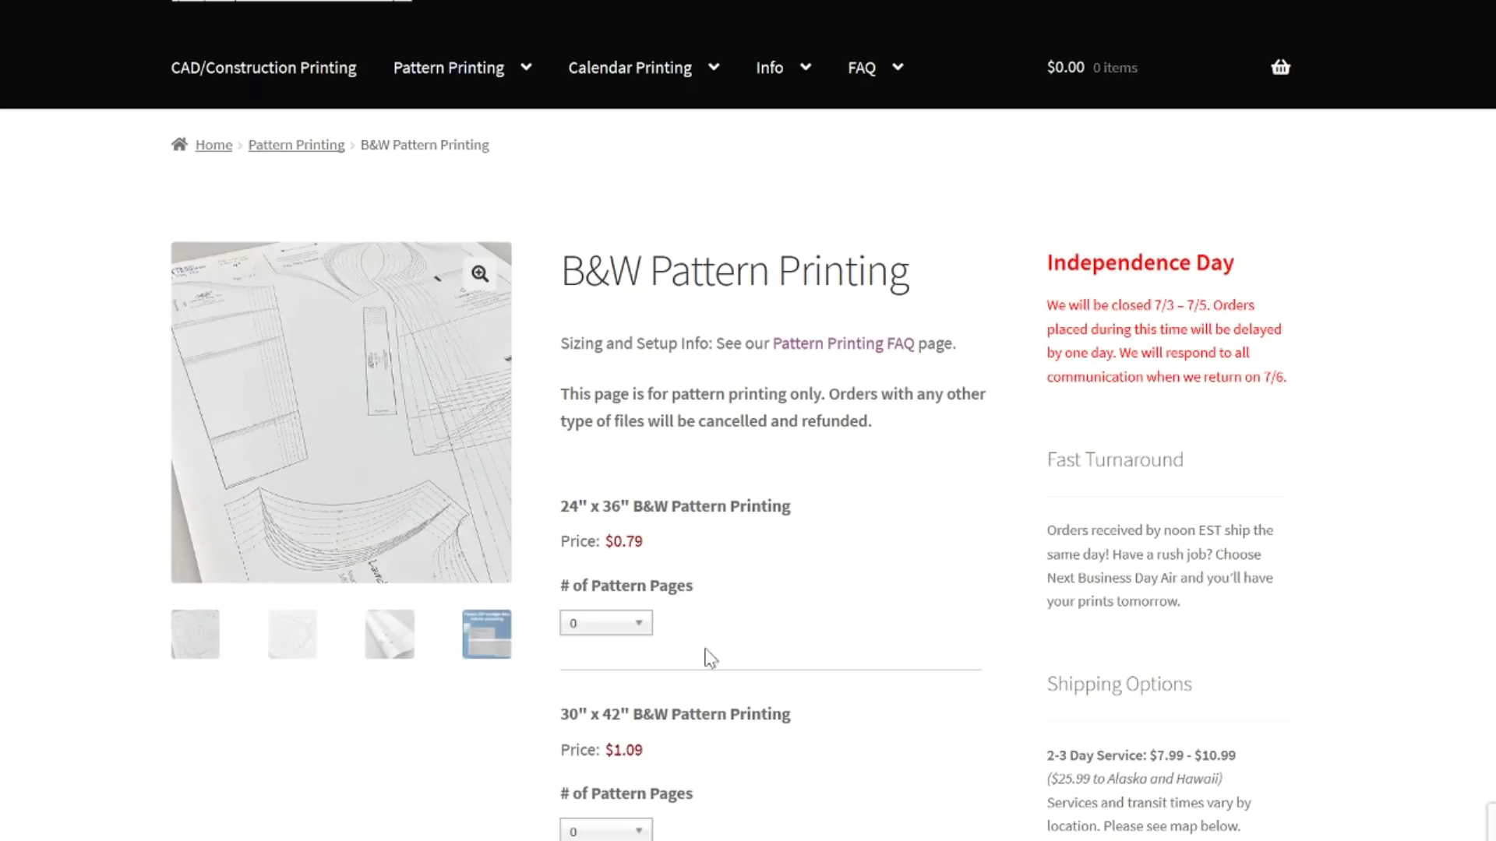
scroll(855, 564, "down", 1)
scroll(854, 564, "down", 3)
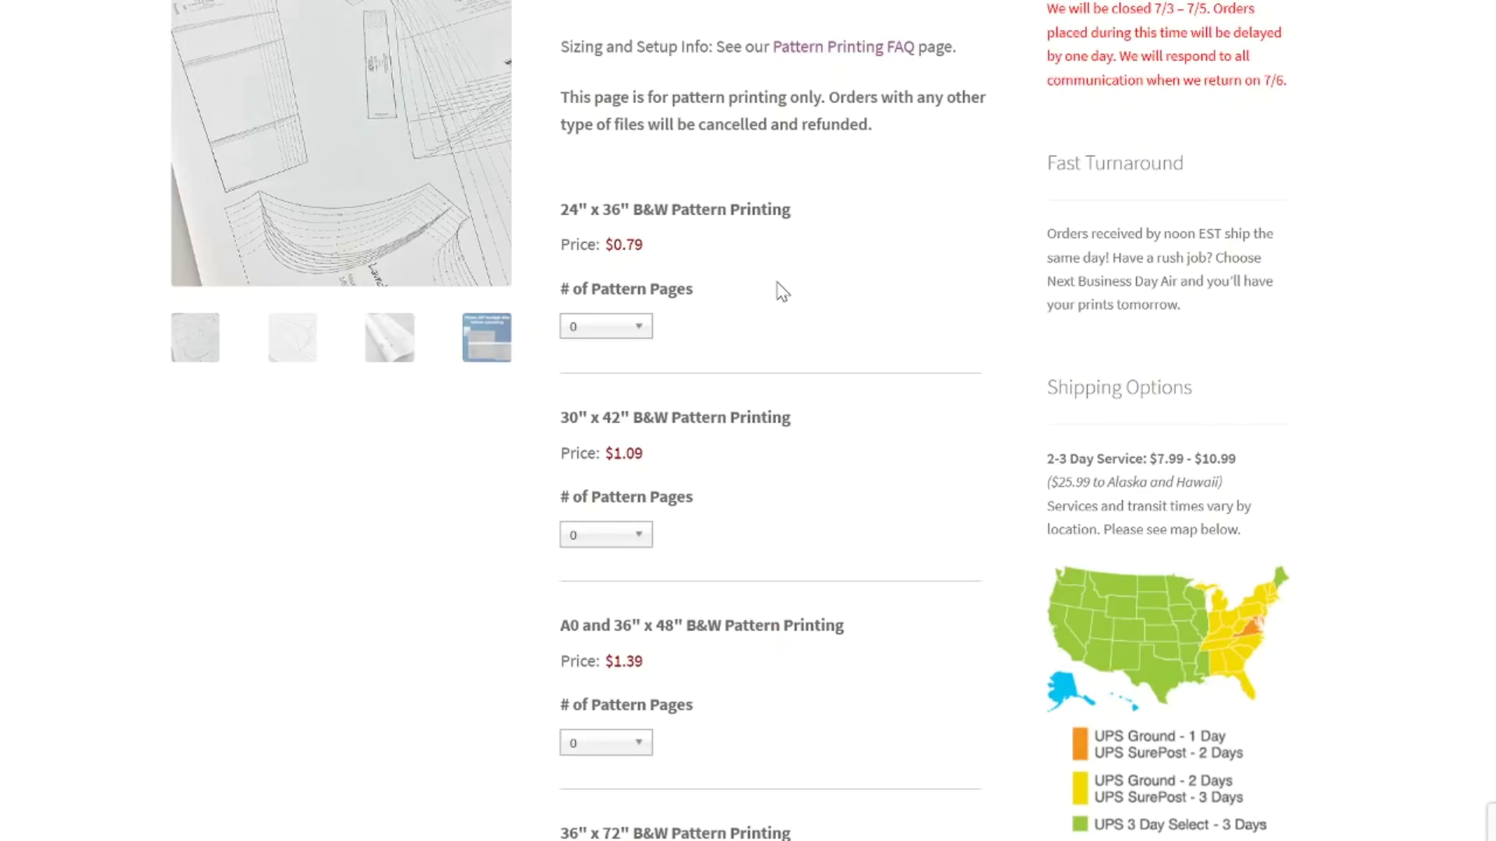
scroll(783, 295, "down", 4)
scroll(807, 275, "up", 2)
scroll(810, 275, "down", 2)
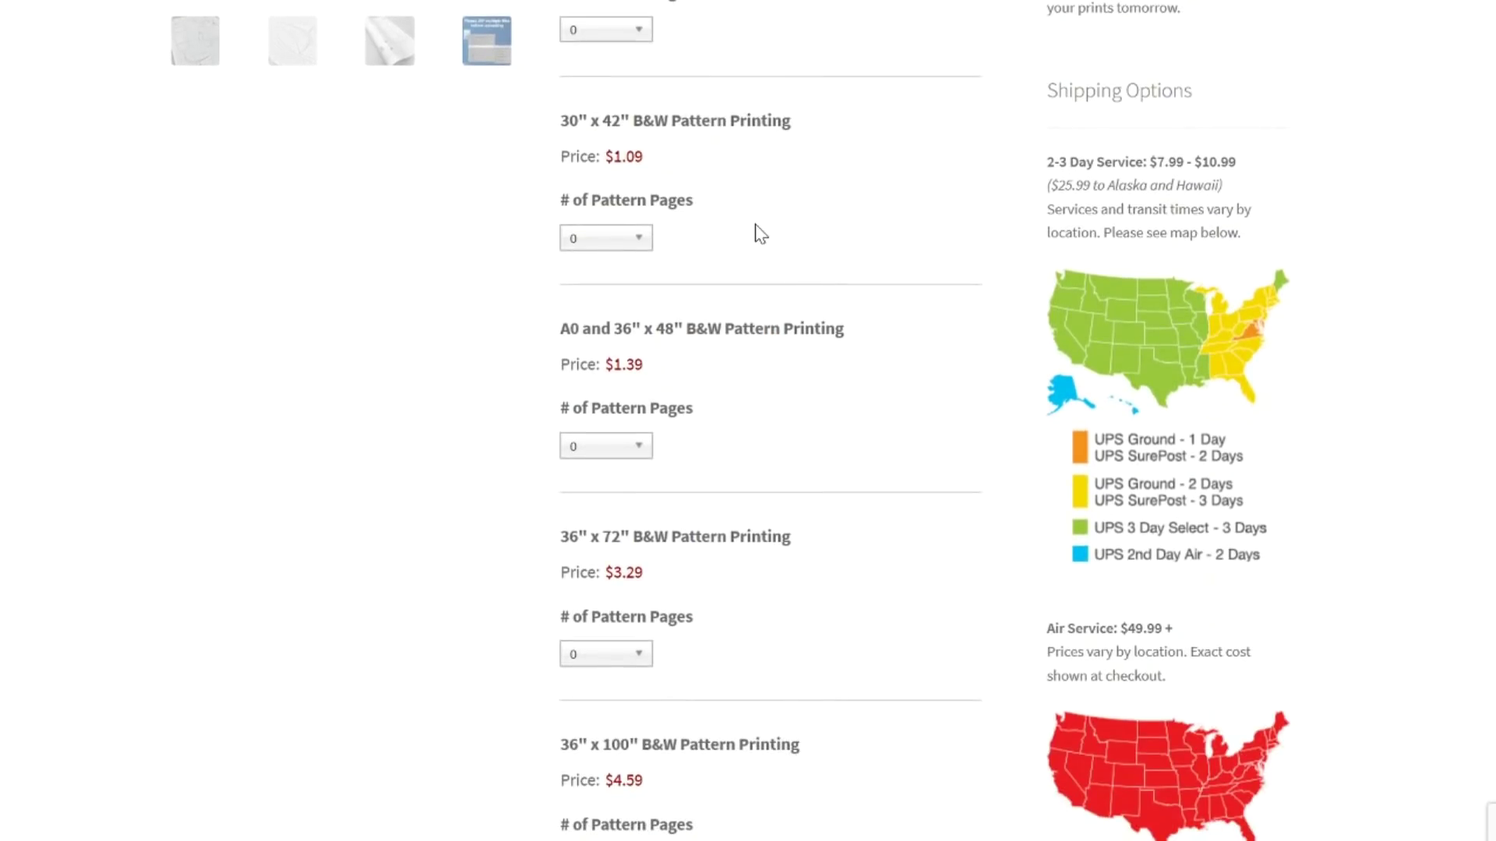
scroll(762, 239, "down", 2)
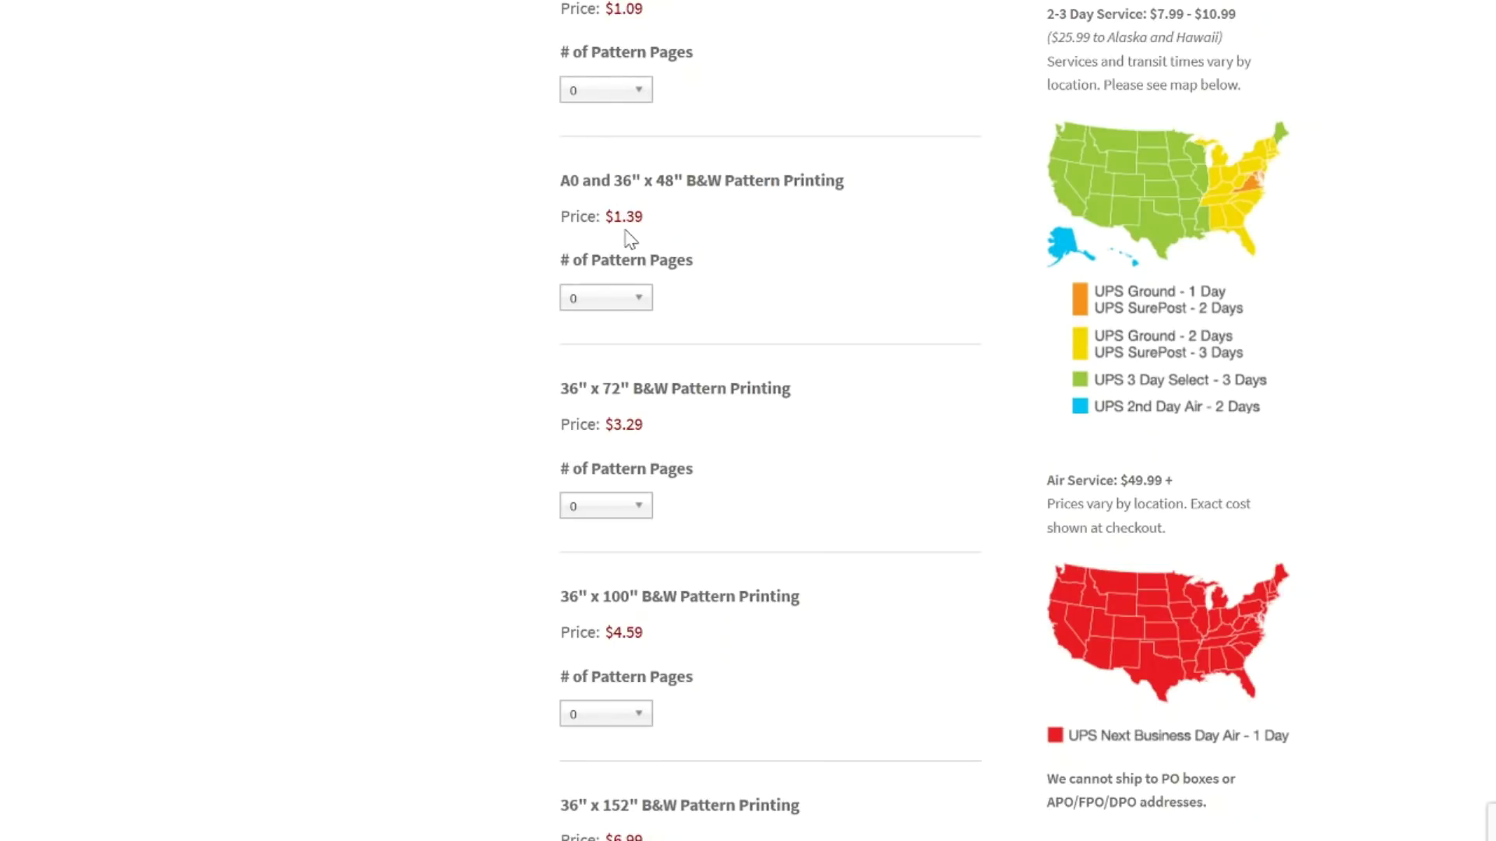
left_click(642, 304)
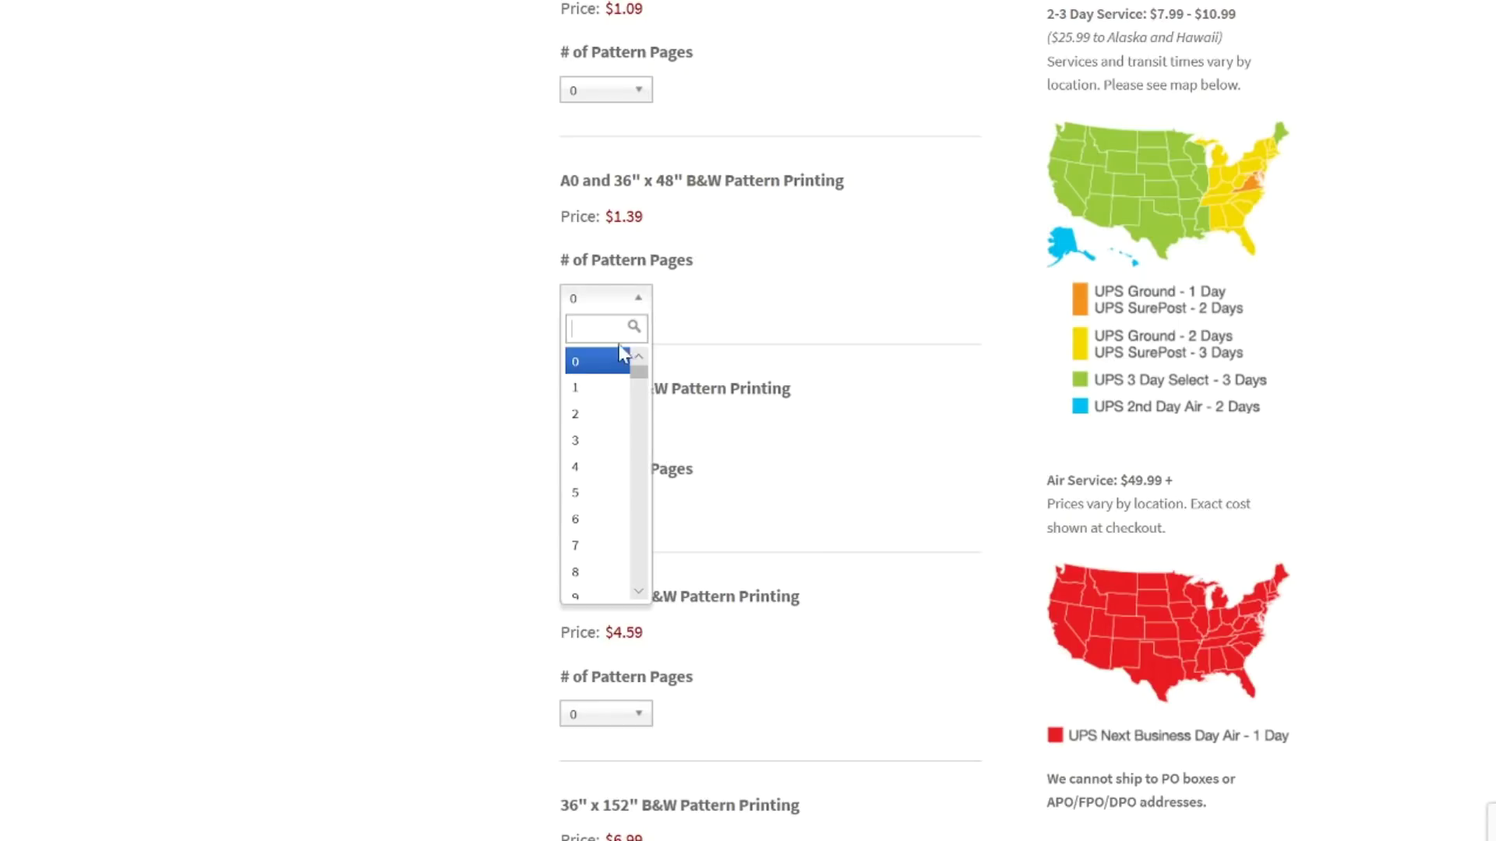
left_click(602, 449)
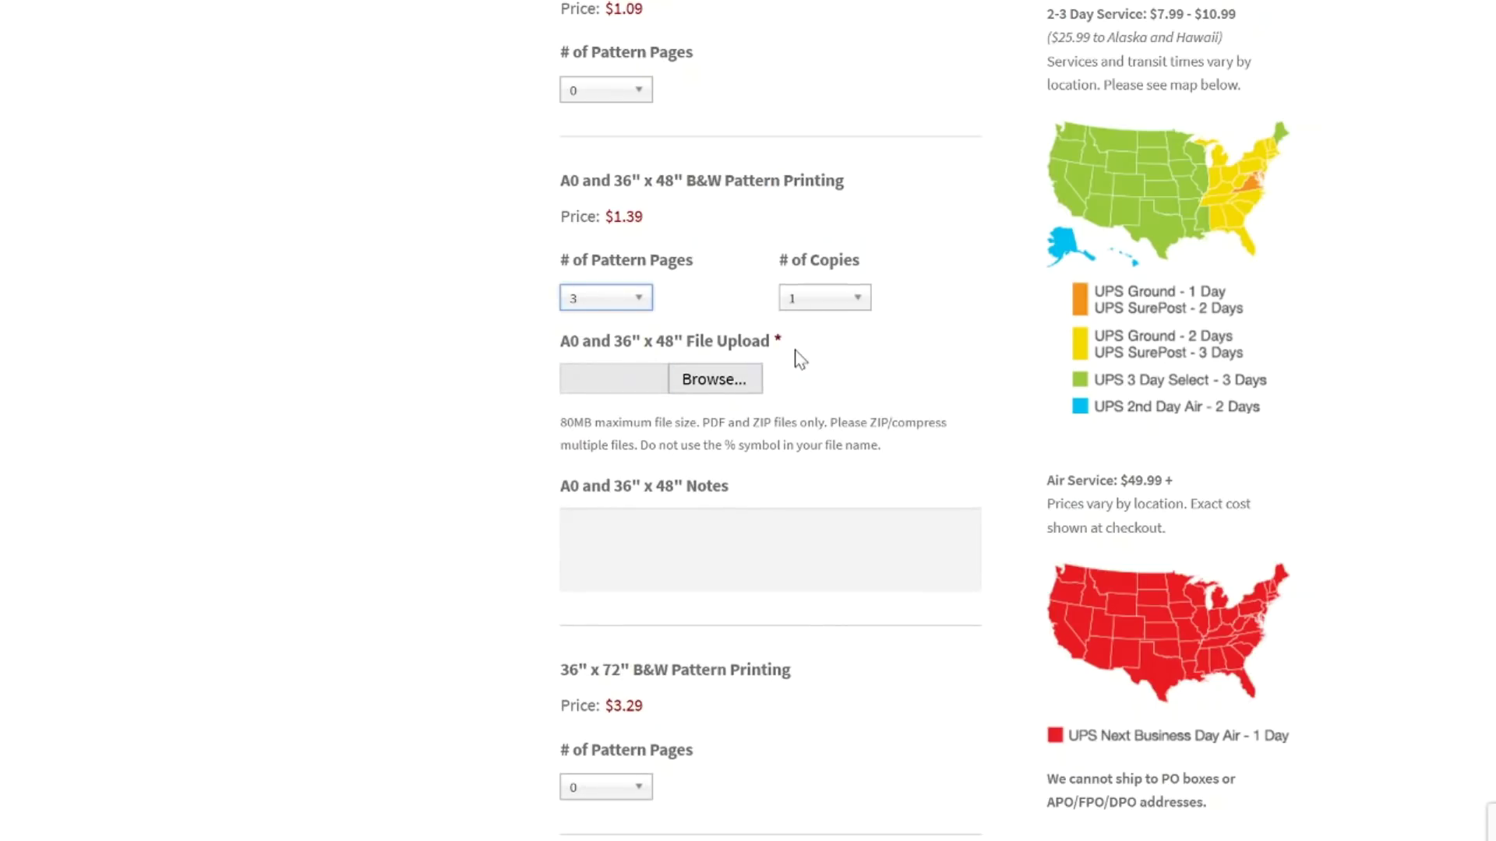
Attach Bree-All Views-Copyshop Format (1) from the Style Sew Me folder in Sewing Templates to the A0 and 36" x 48" file upload
left_click(713, 390)
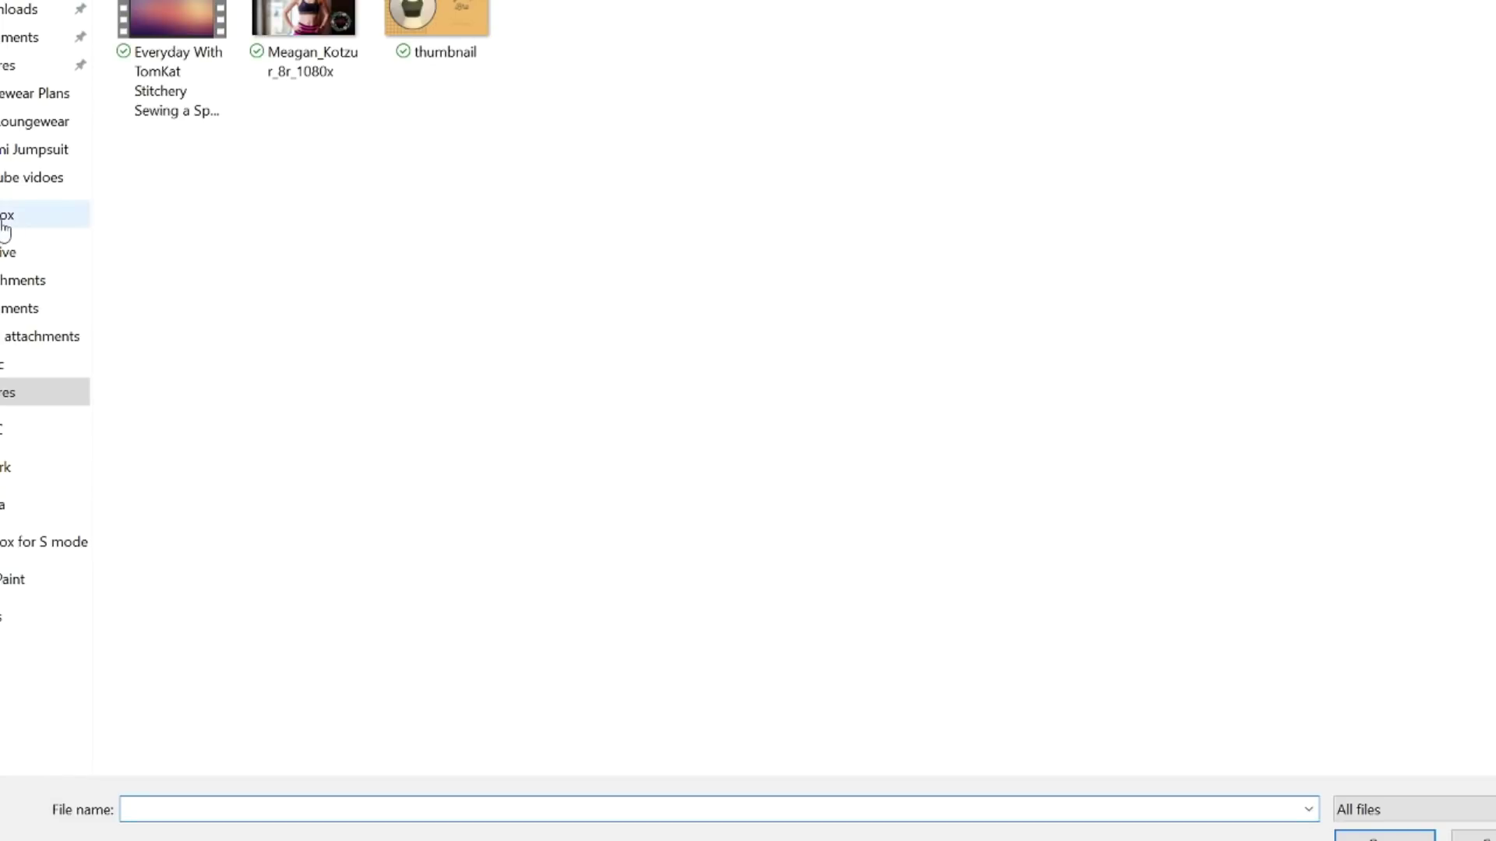
left_click(10, 315)
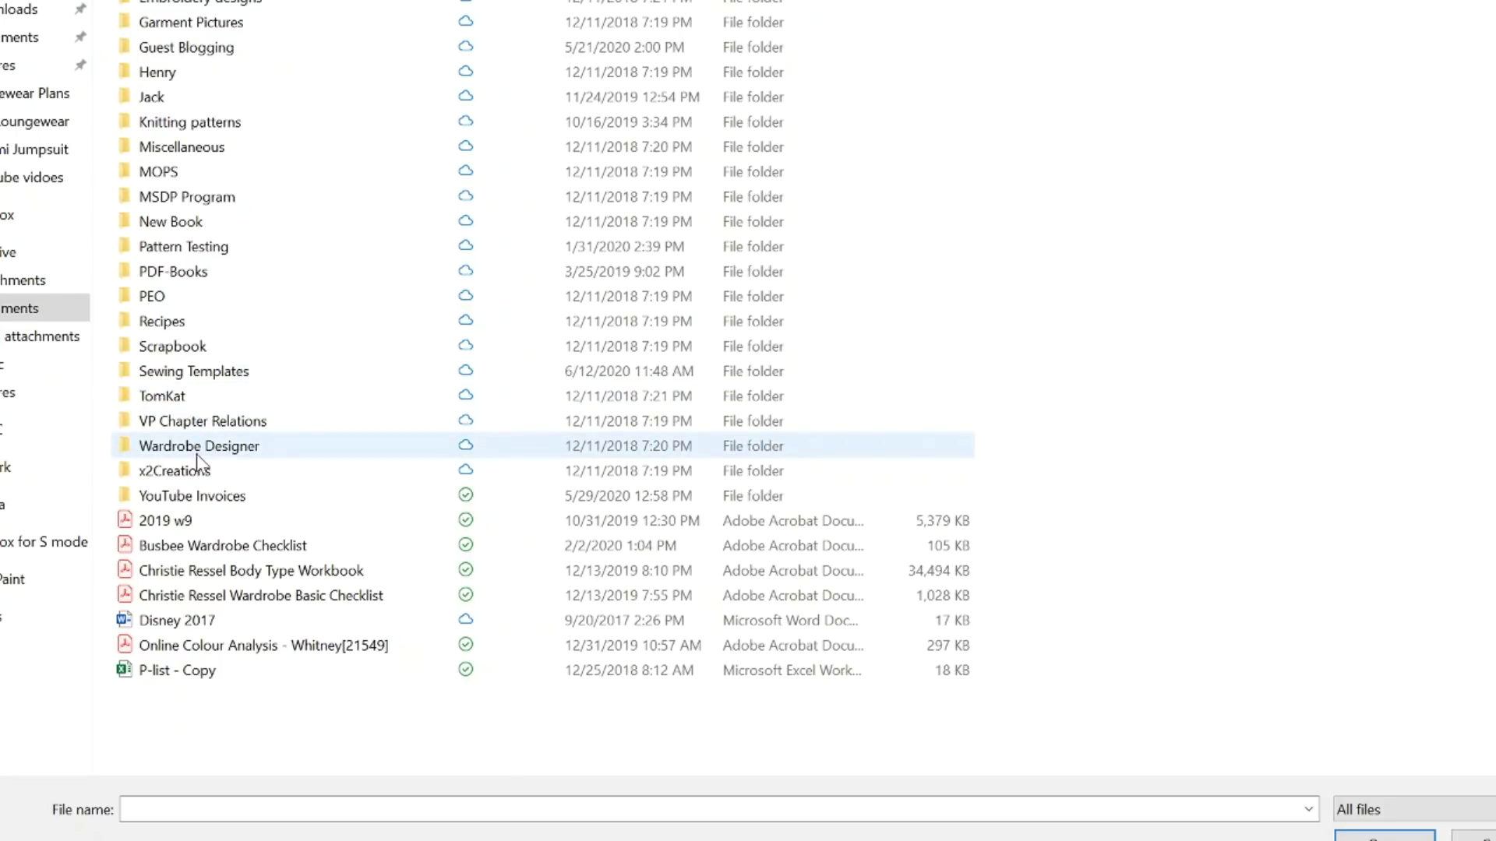
double_click(200, 378)
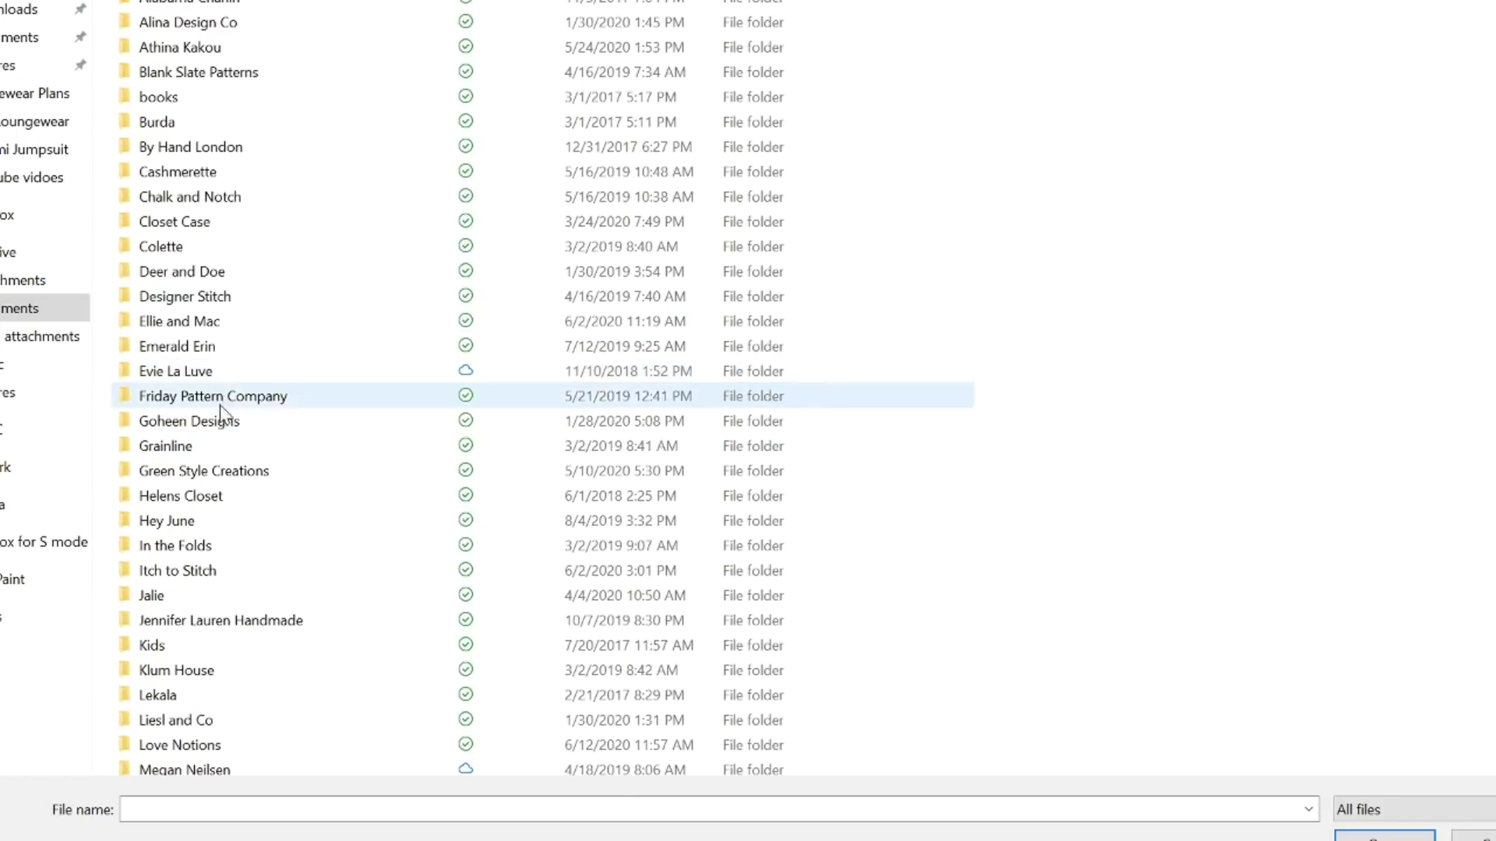
scroll(199, 467, "down", 5)
scroll(191, 526, "down", 5)
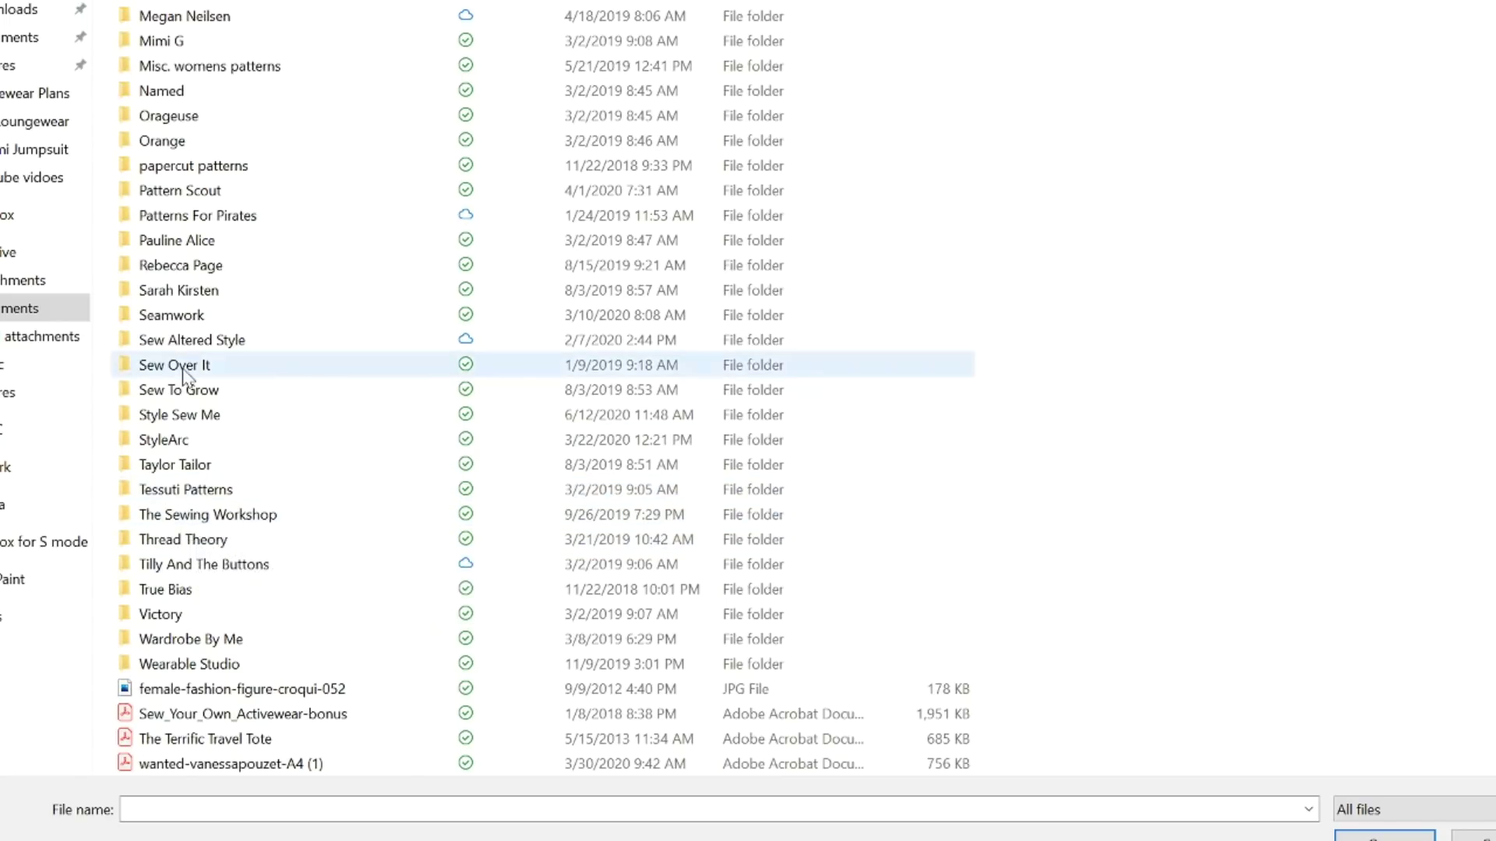
double_click(200, 421)
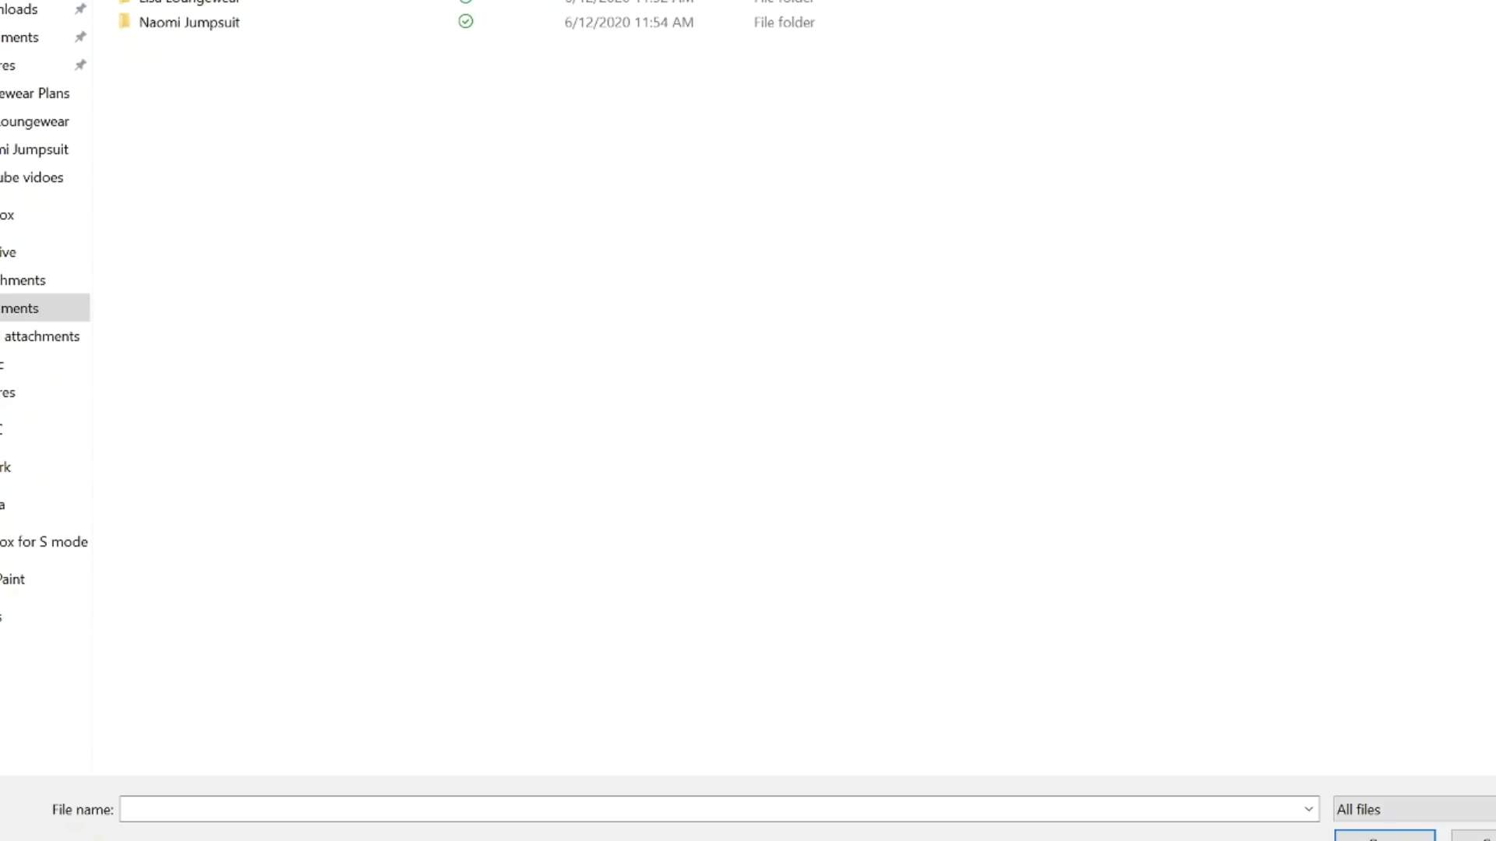
double_click(201, 0)
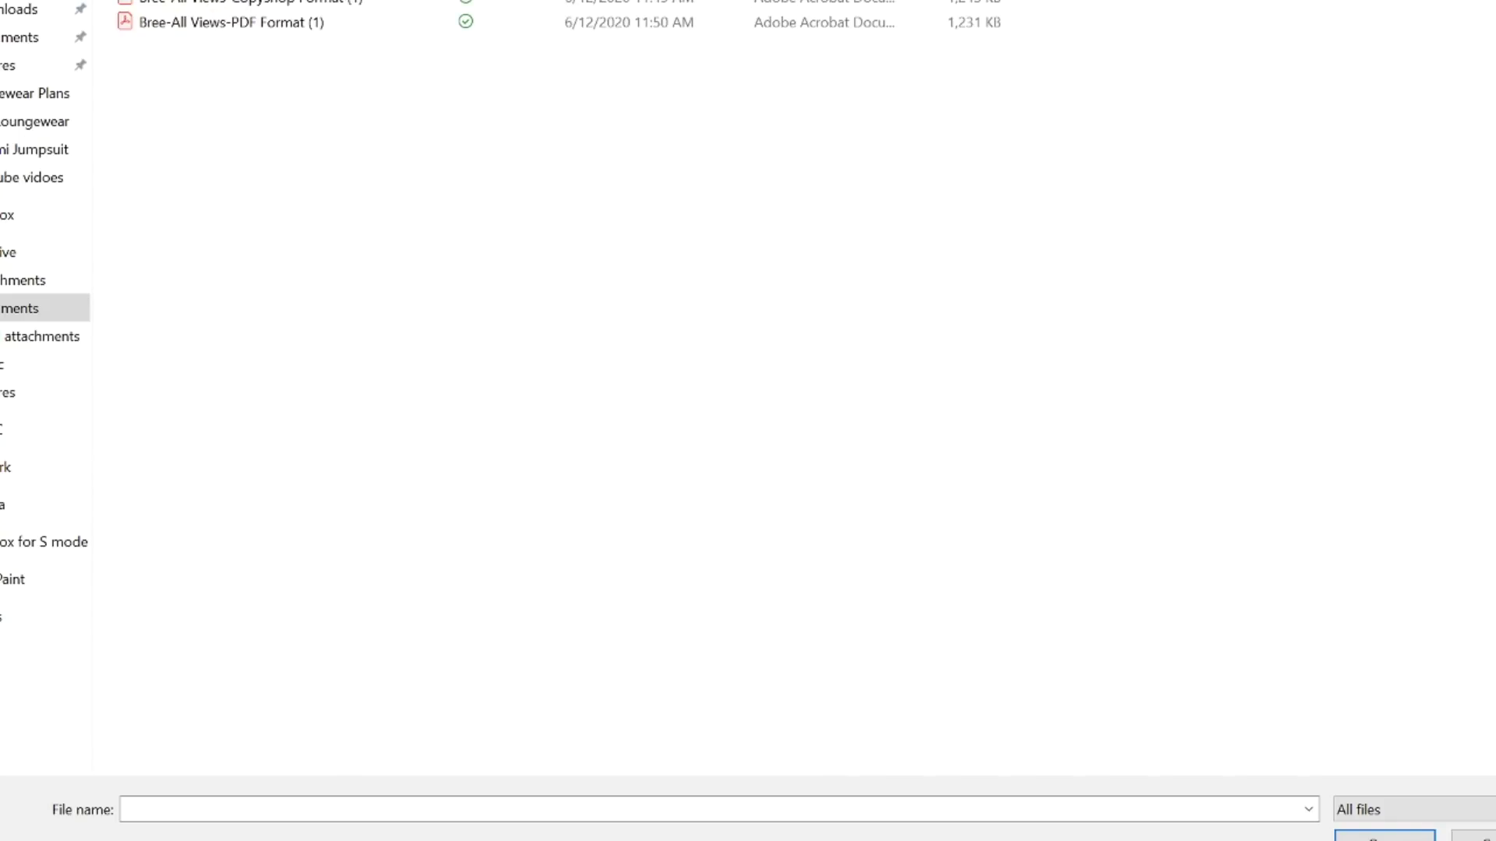
left_click(277, 4)
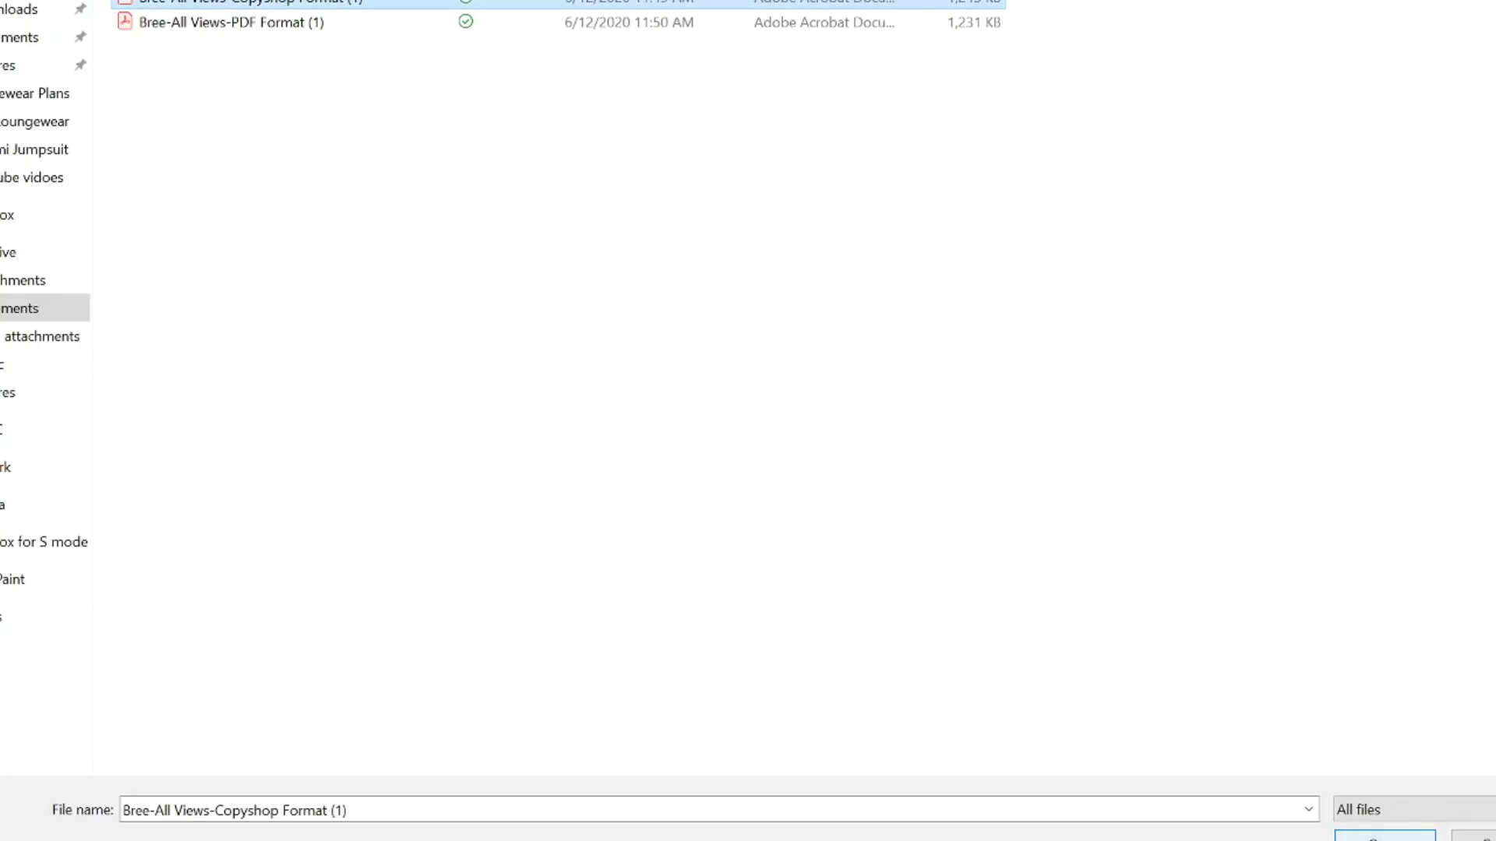
left_click(1384, 836)
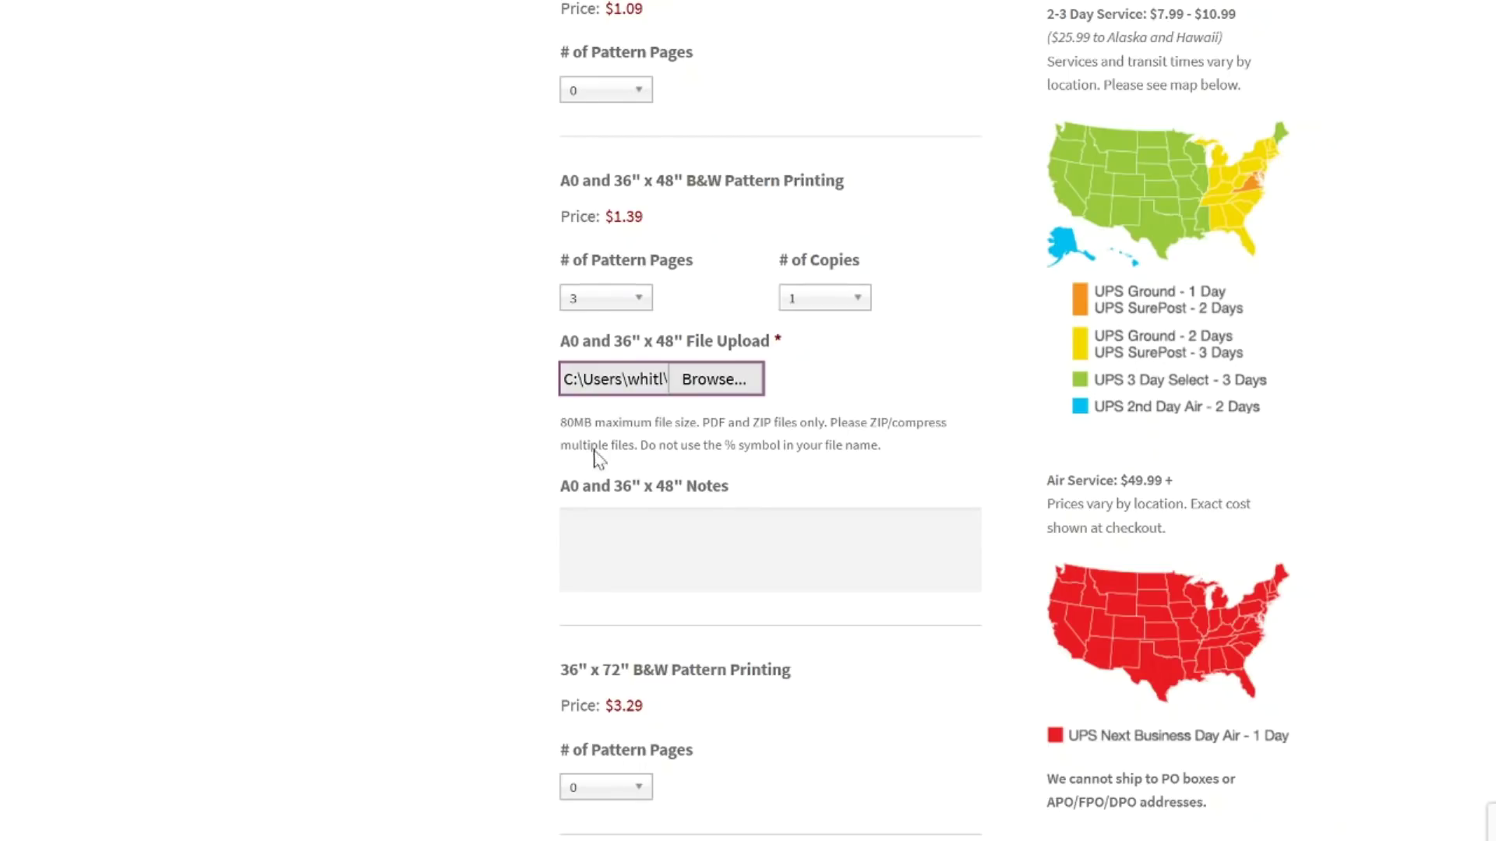
Add the three-page B&W pattern print job to the cart and continue shopping
scroll(498, 491, "down", 15)
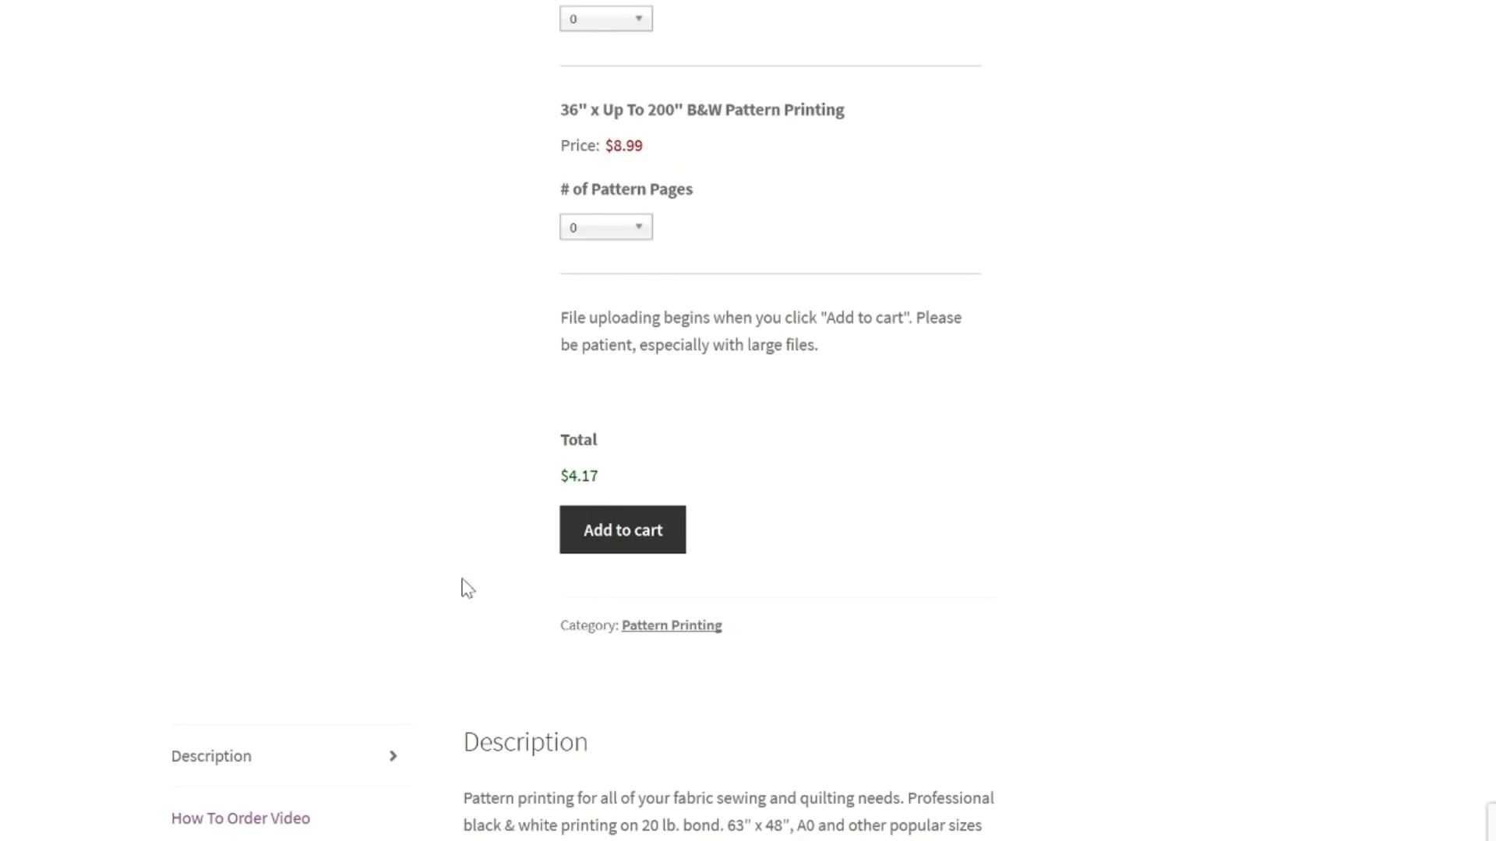
left_click(631, 547)
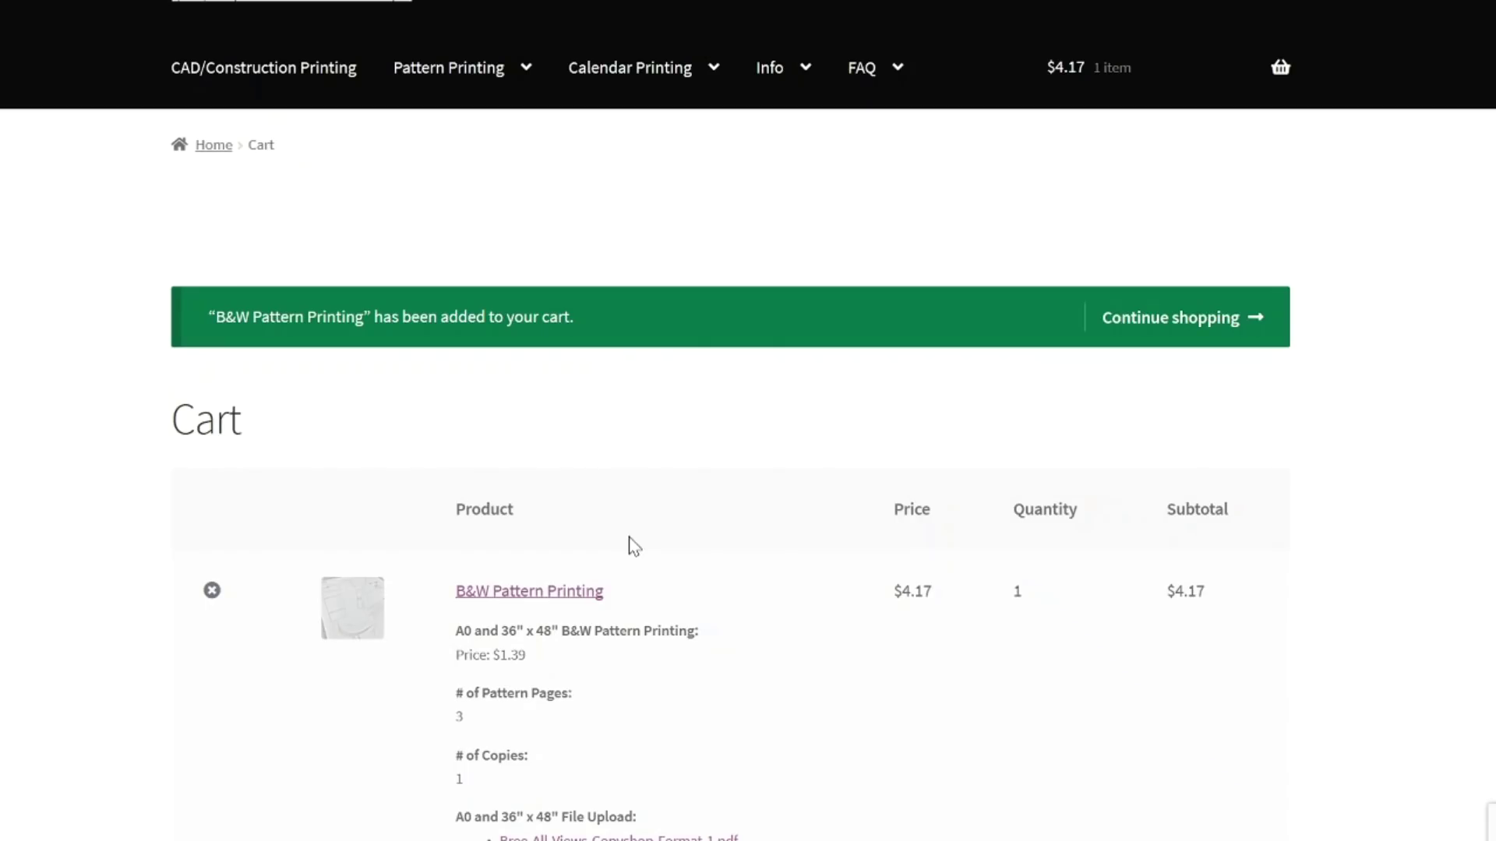
left_click(1159, 328)
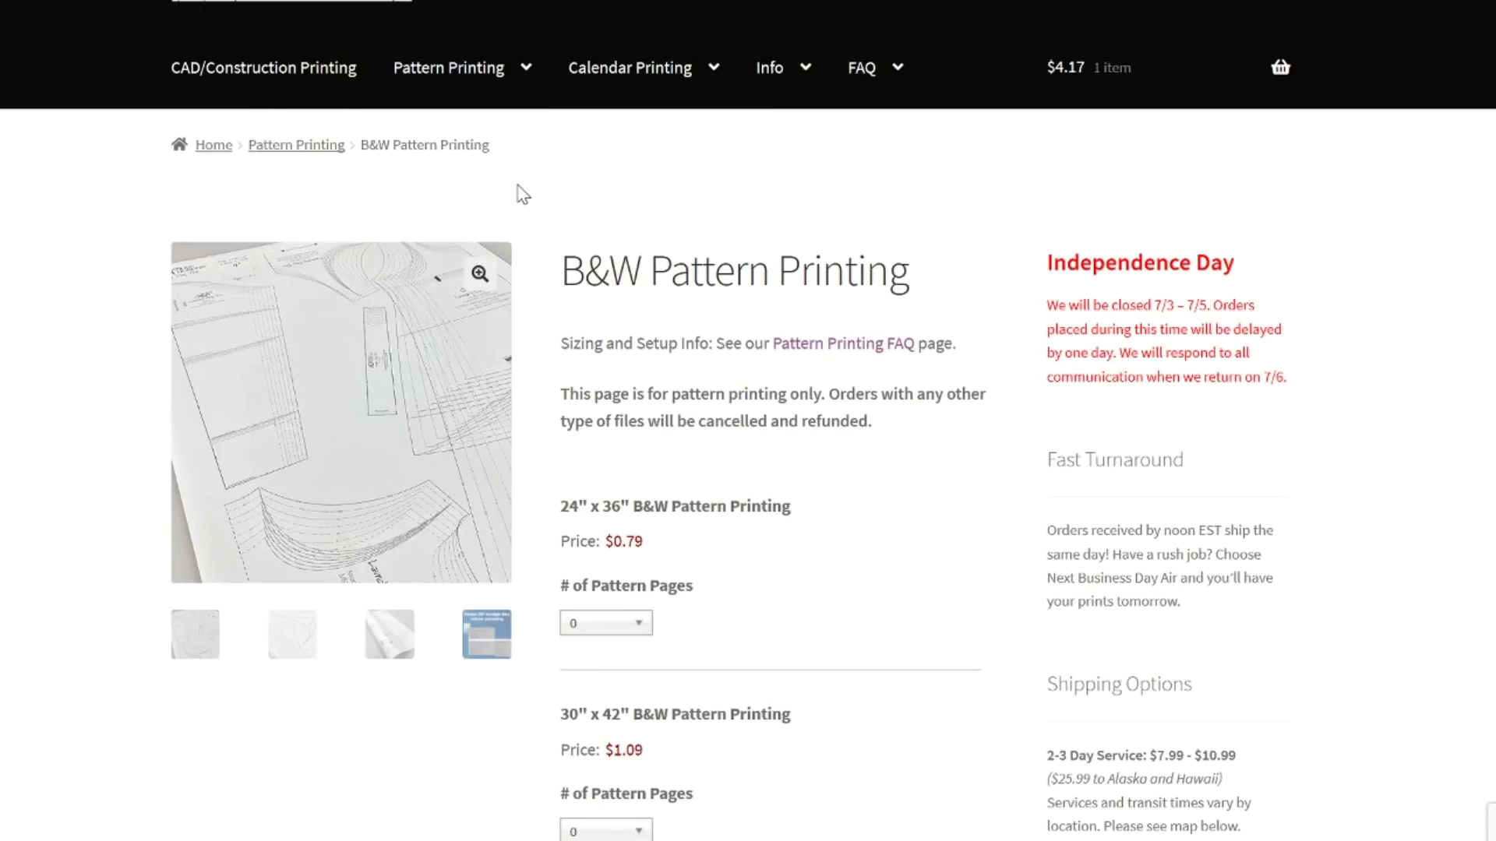
Open the Color Pattern Printing page and review its prices down to the A0 and 36" x 48" size
mouse_move(511, 74)
left_click(487, 144)
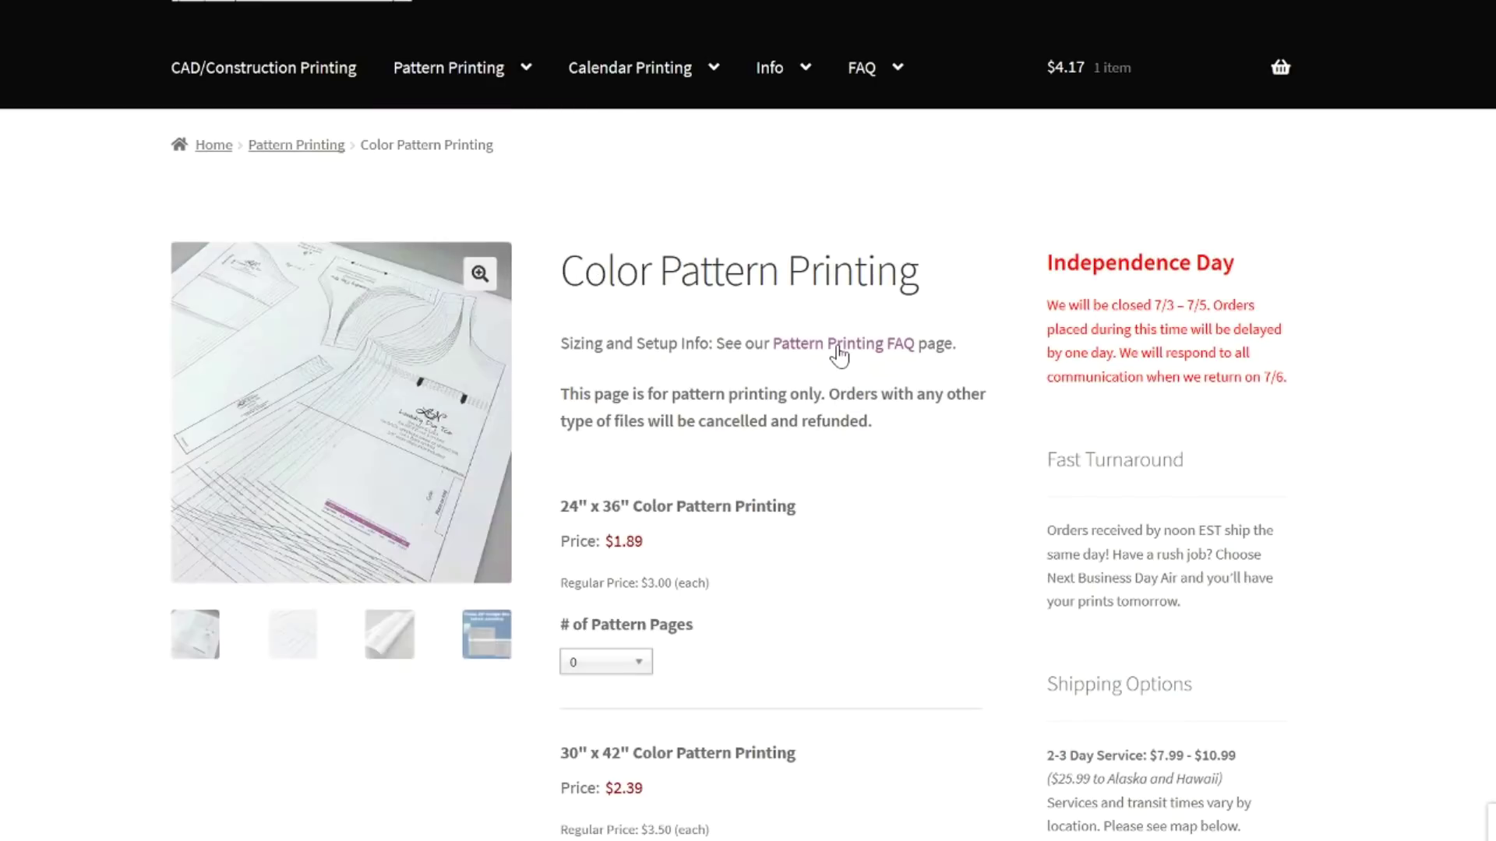
scroll(828, 529, "down", 8)
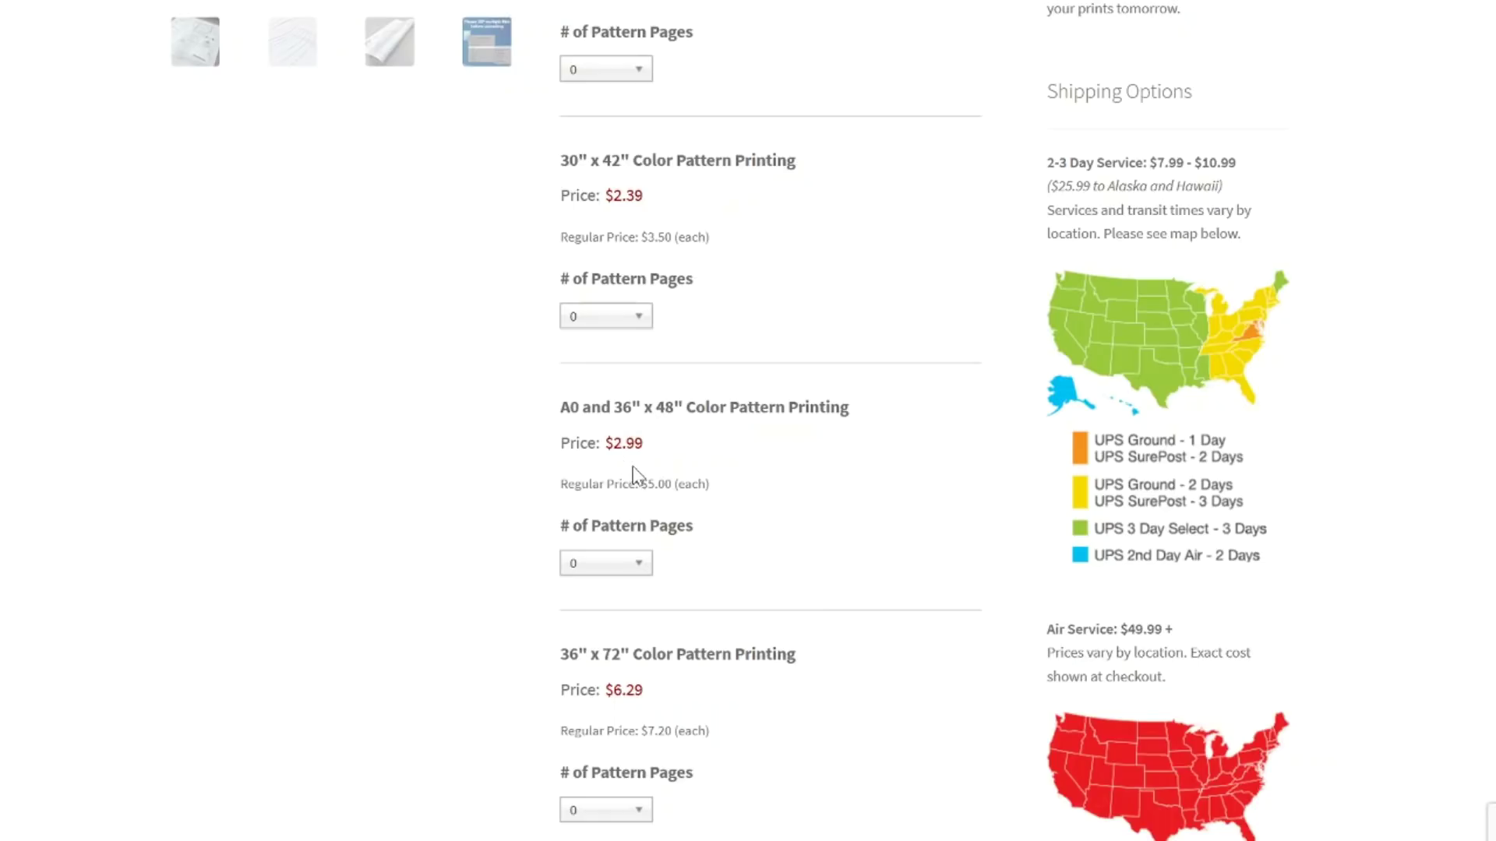
scroll(634, 471, "up", 8)
Return to the B&W Pattern Printing page and bring up the Lisa Views CD copyshop PDF to check its pages
mouse_move(514, 70)
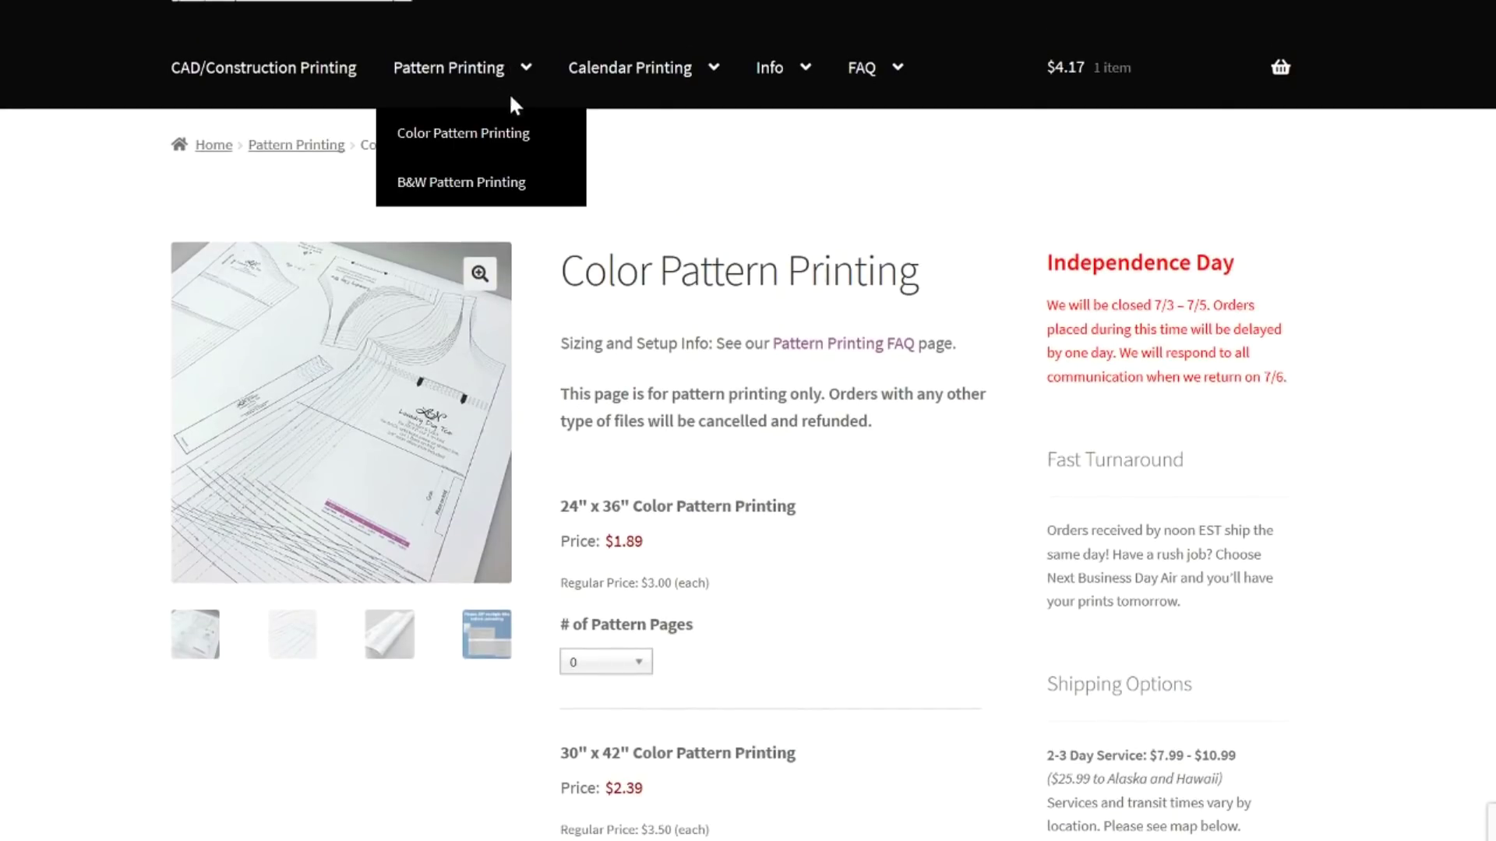
left_click(495, 189)
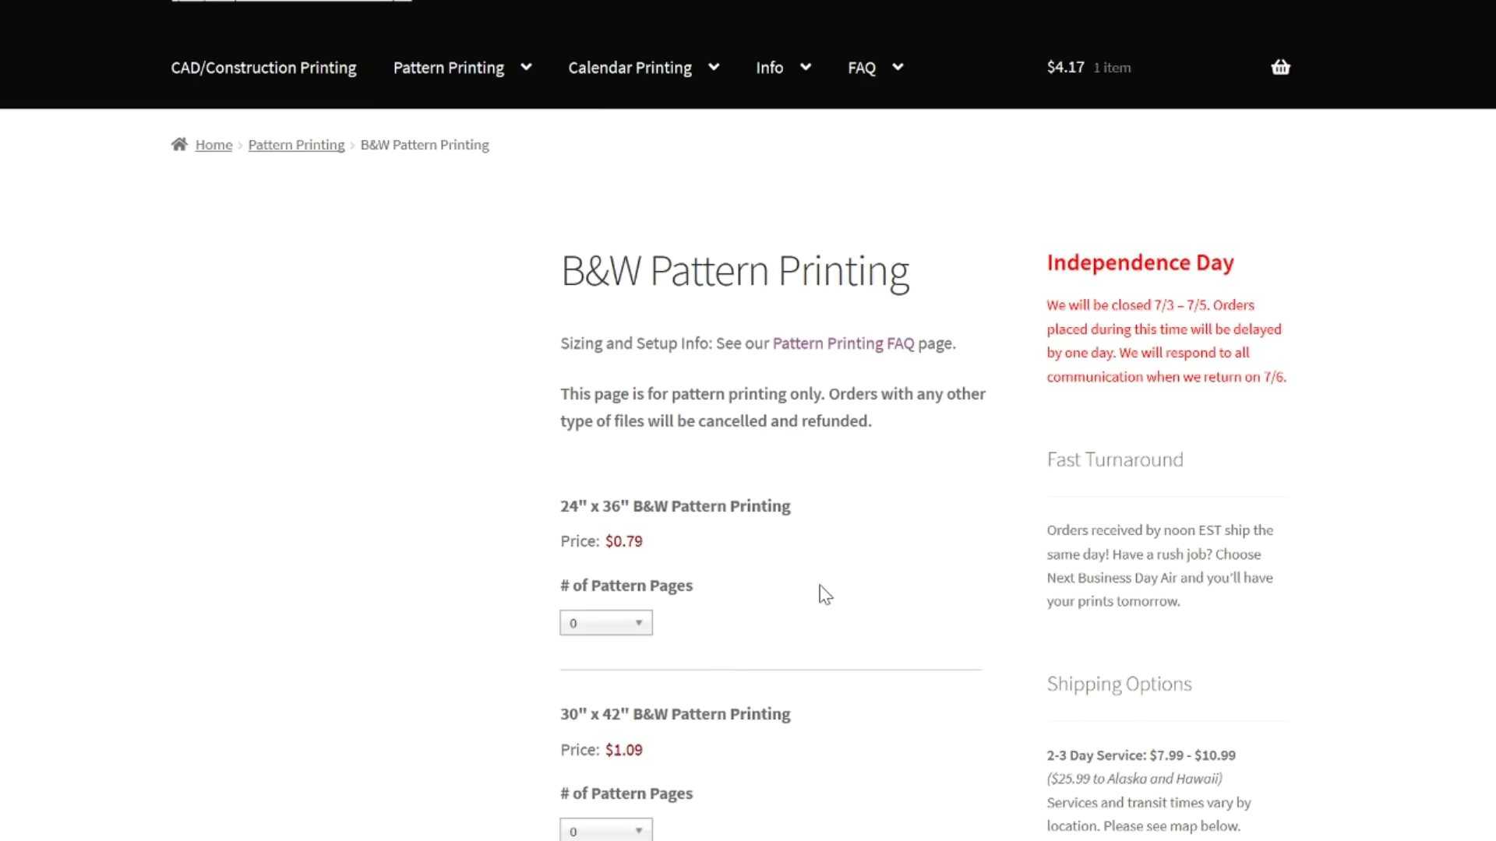
scroll(825, 590, "down", 5)
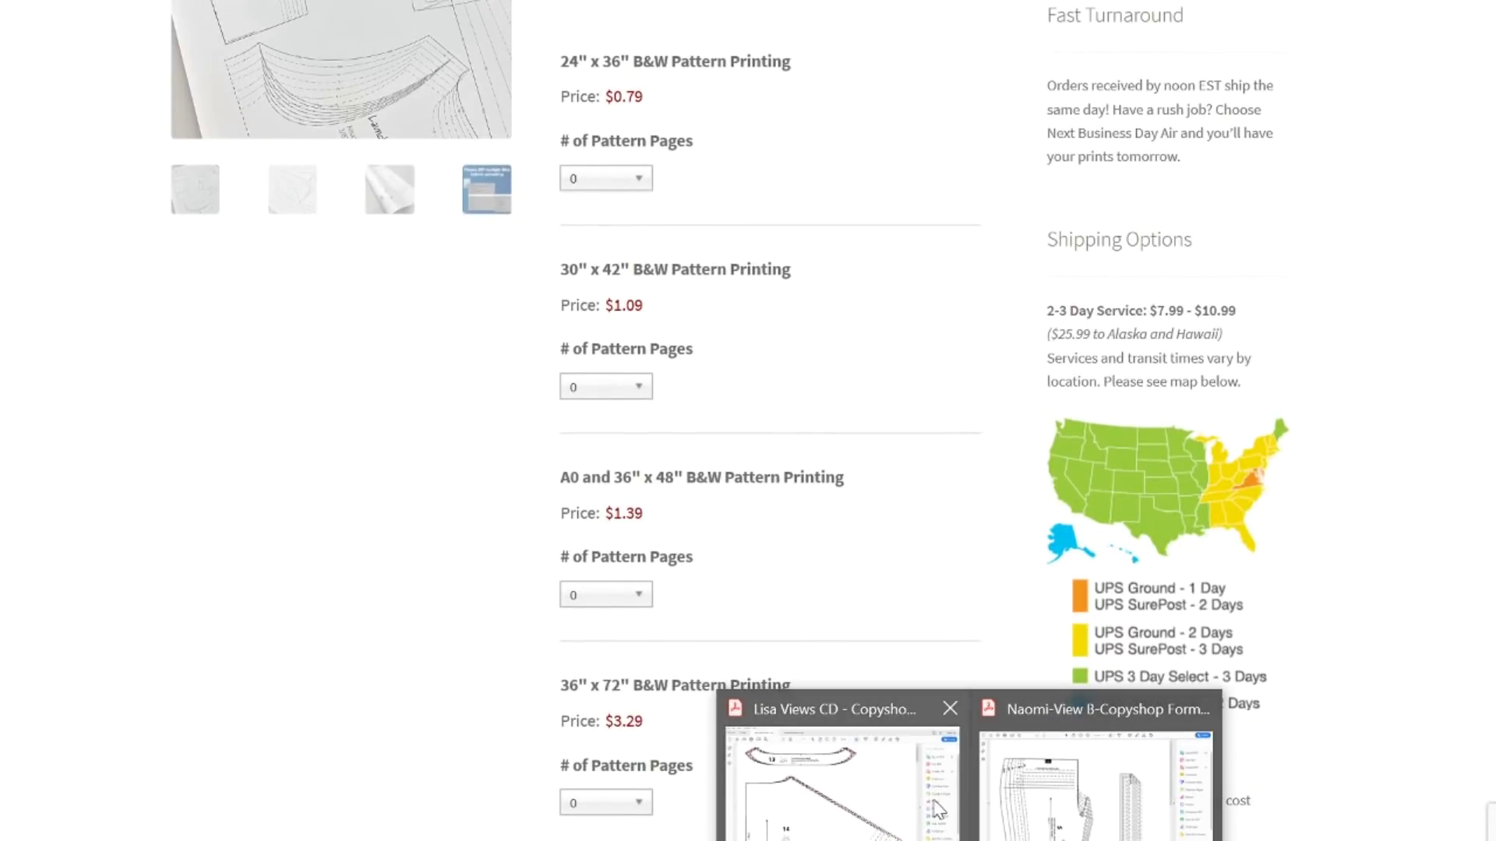
left_click(919, 810)
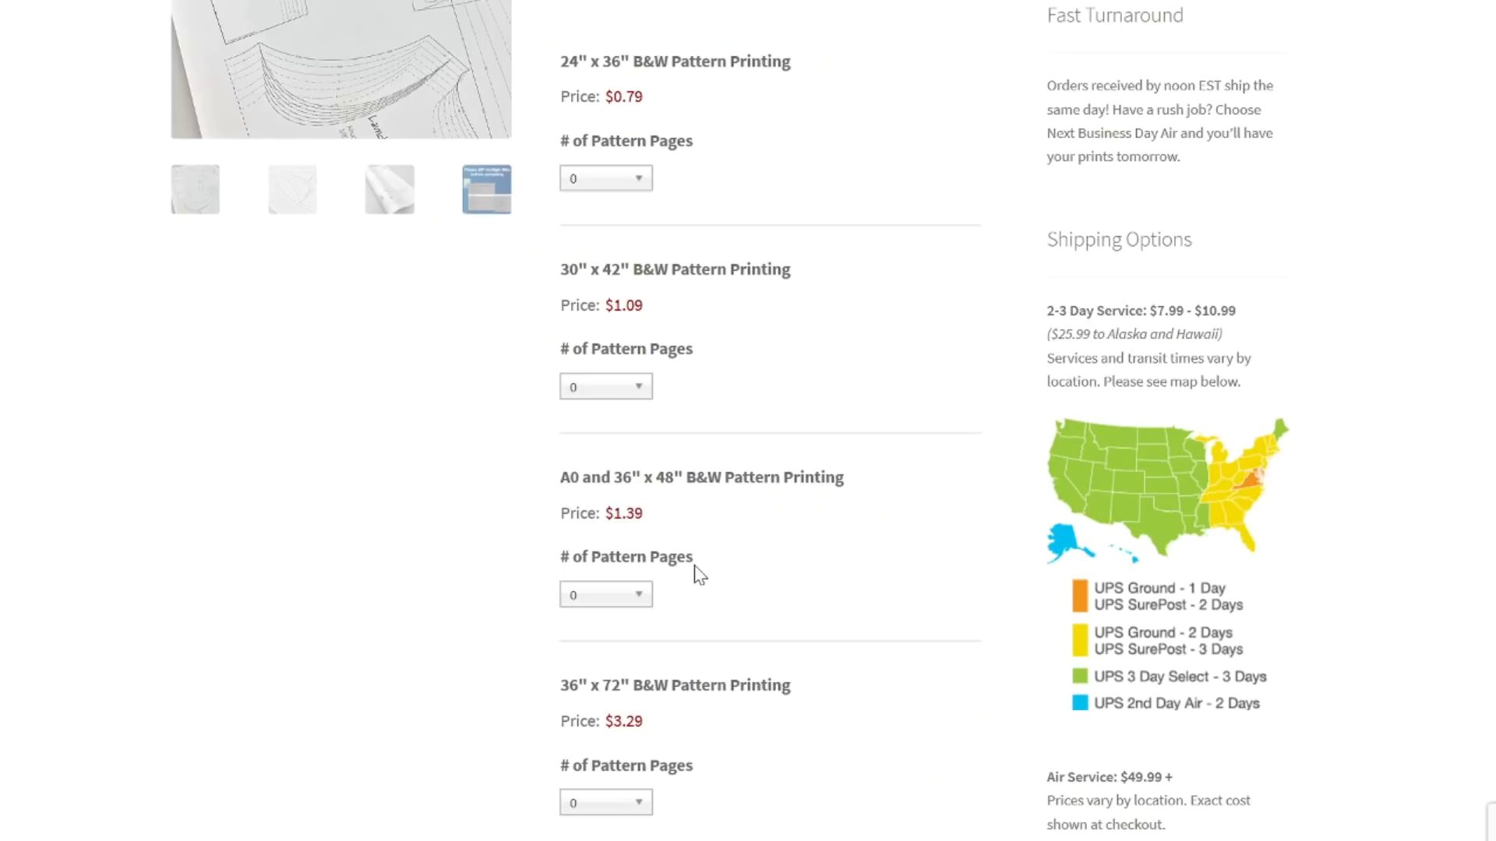
Set the A0 and 36" x 48" number of pattern pages to 4 and close the Lisa Views CD copyshop PDF
left_click(638, 600)
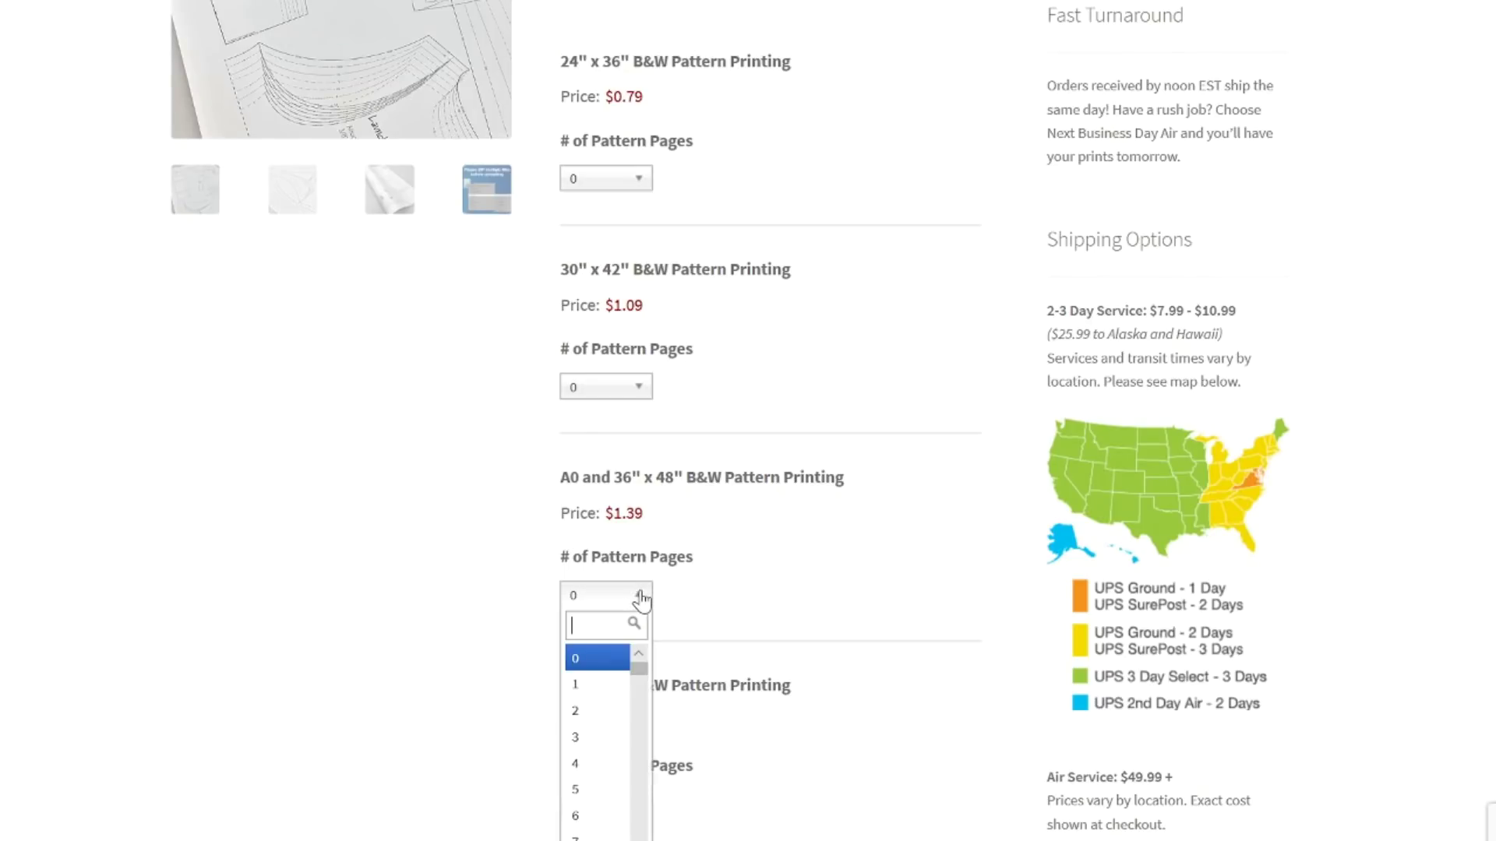
left_click(598, 763)
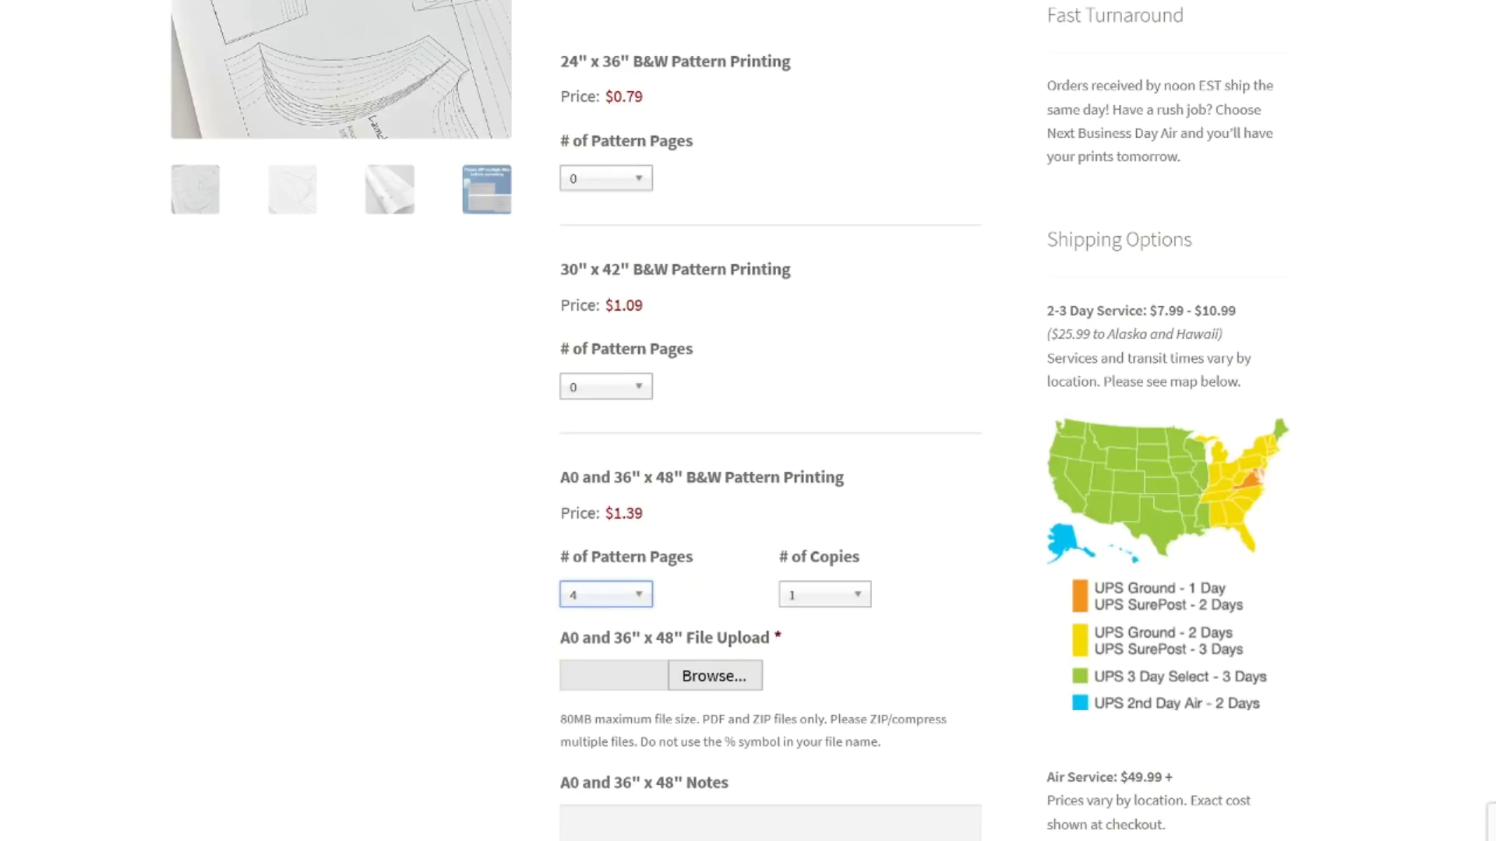
mouse_move(951, 713)
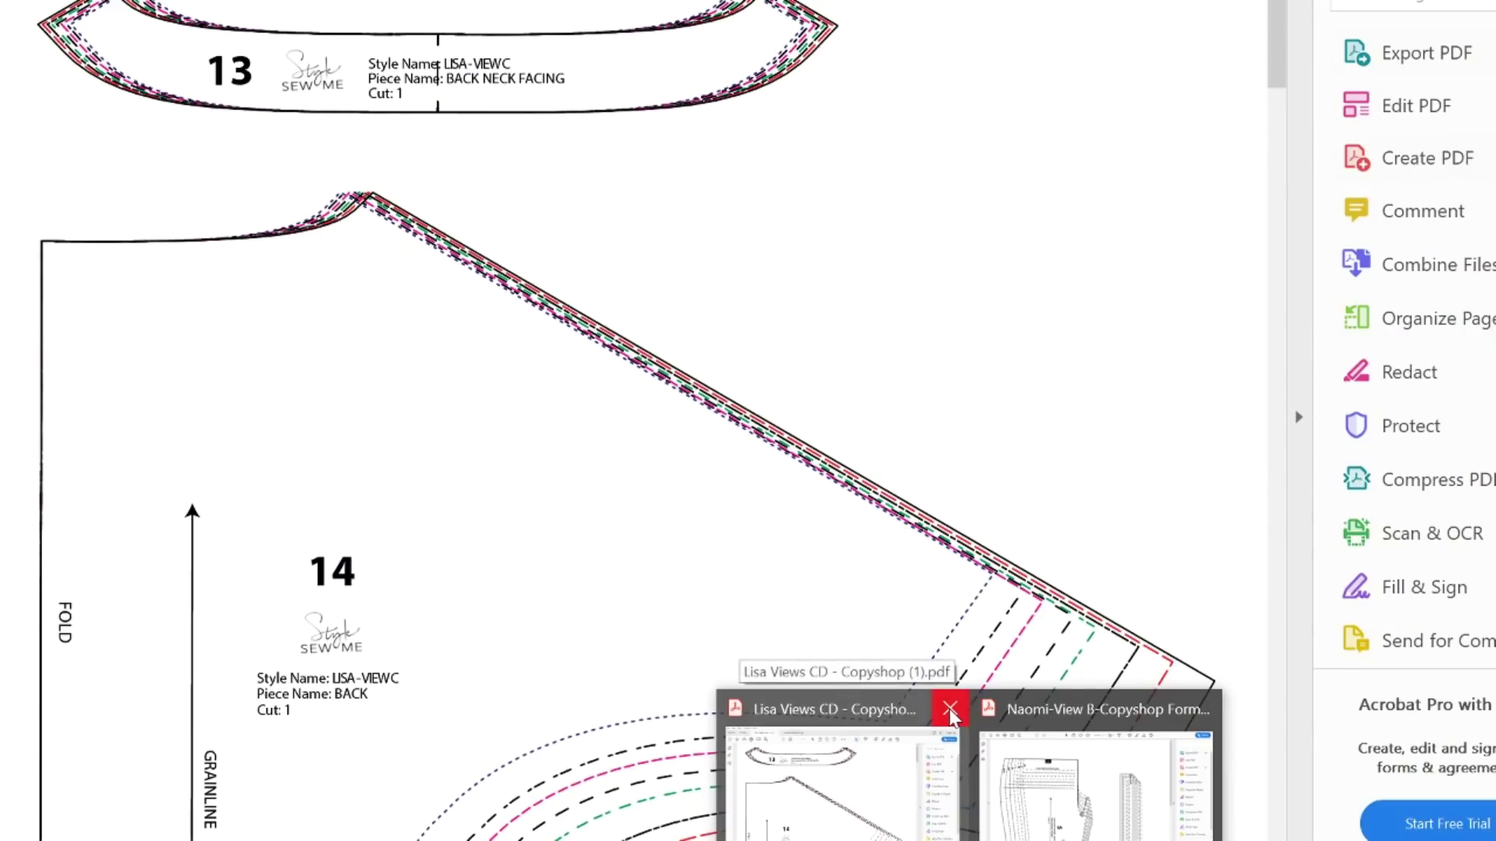
left_click(950, 709)
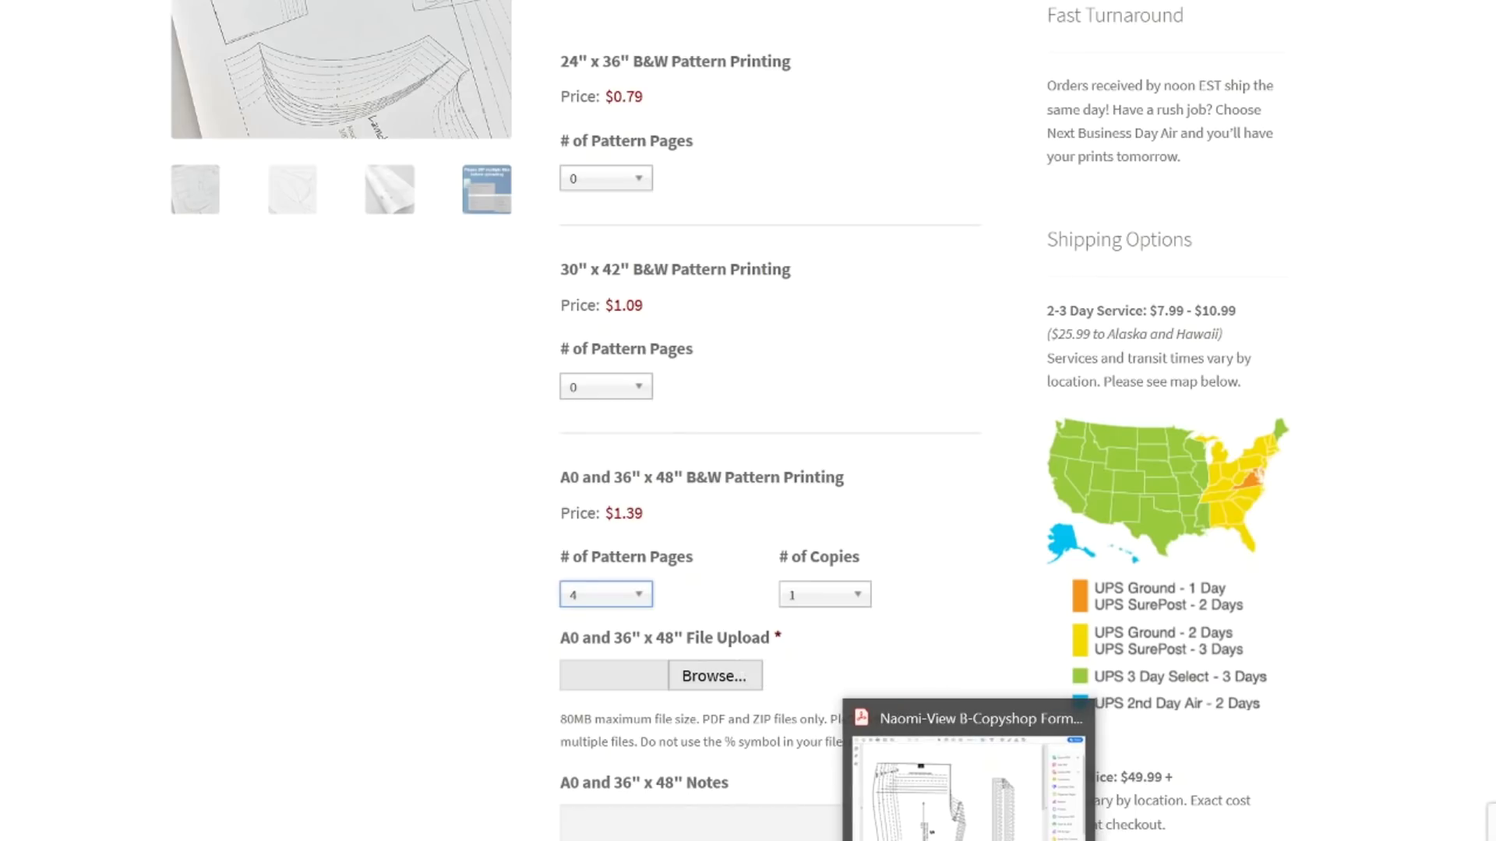
Attach Lisa Views CD - Copyshop (1) from the Lisa Loungewear folder to the A0 and 36" x 48" file upload
left_click(711, 678)
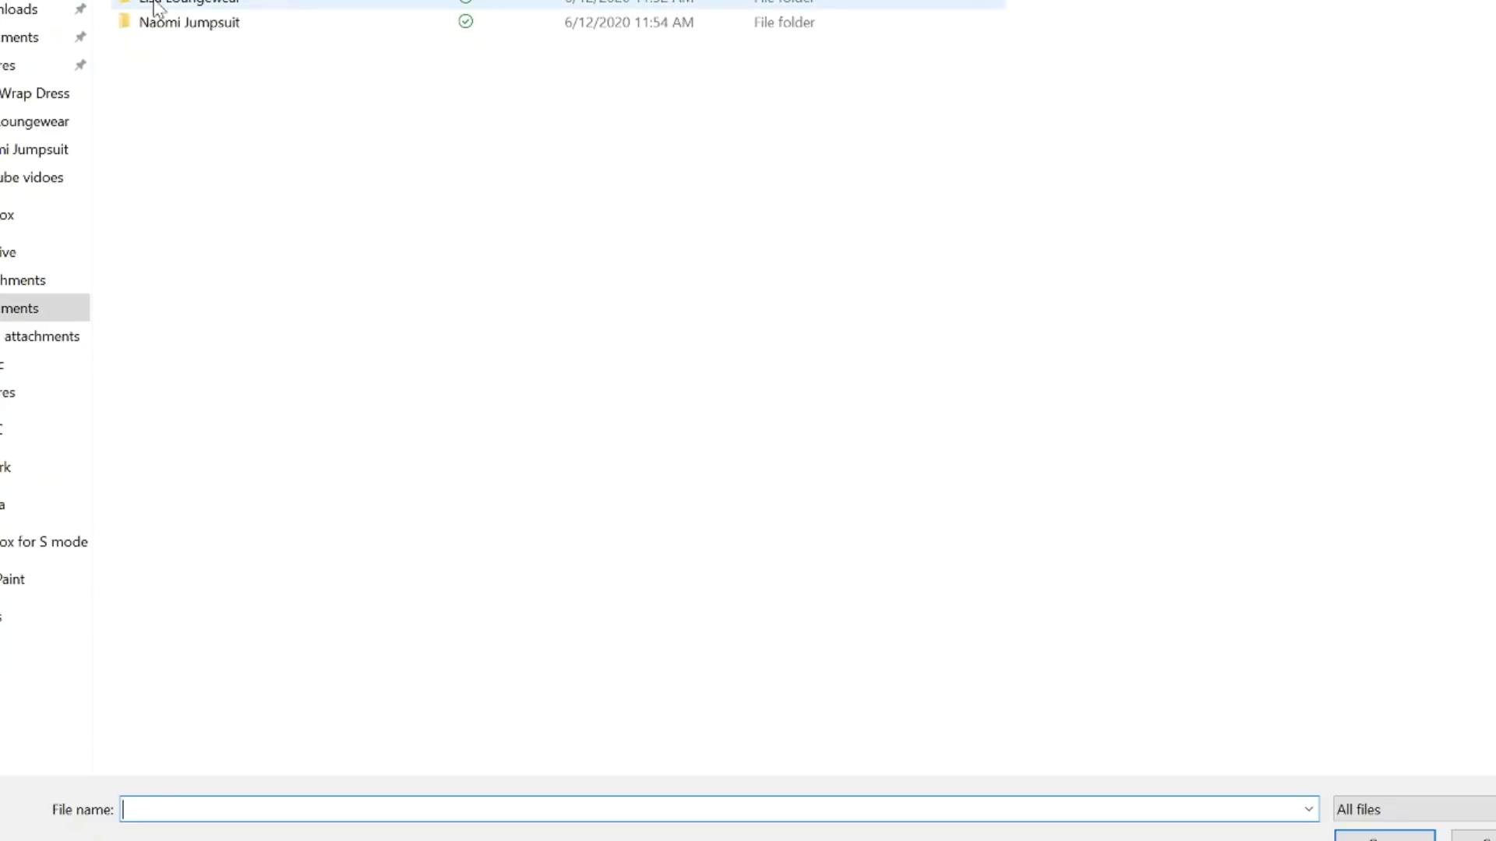
double_click(161, 4)
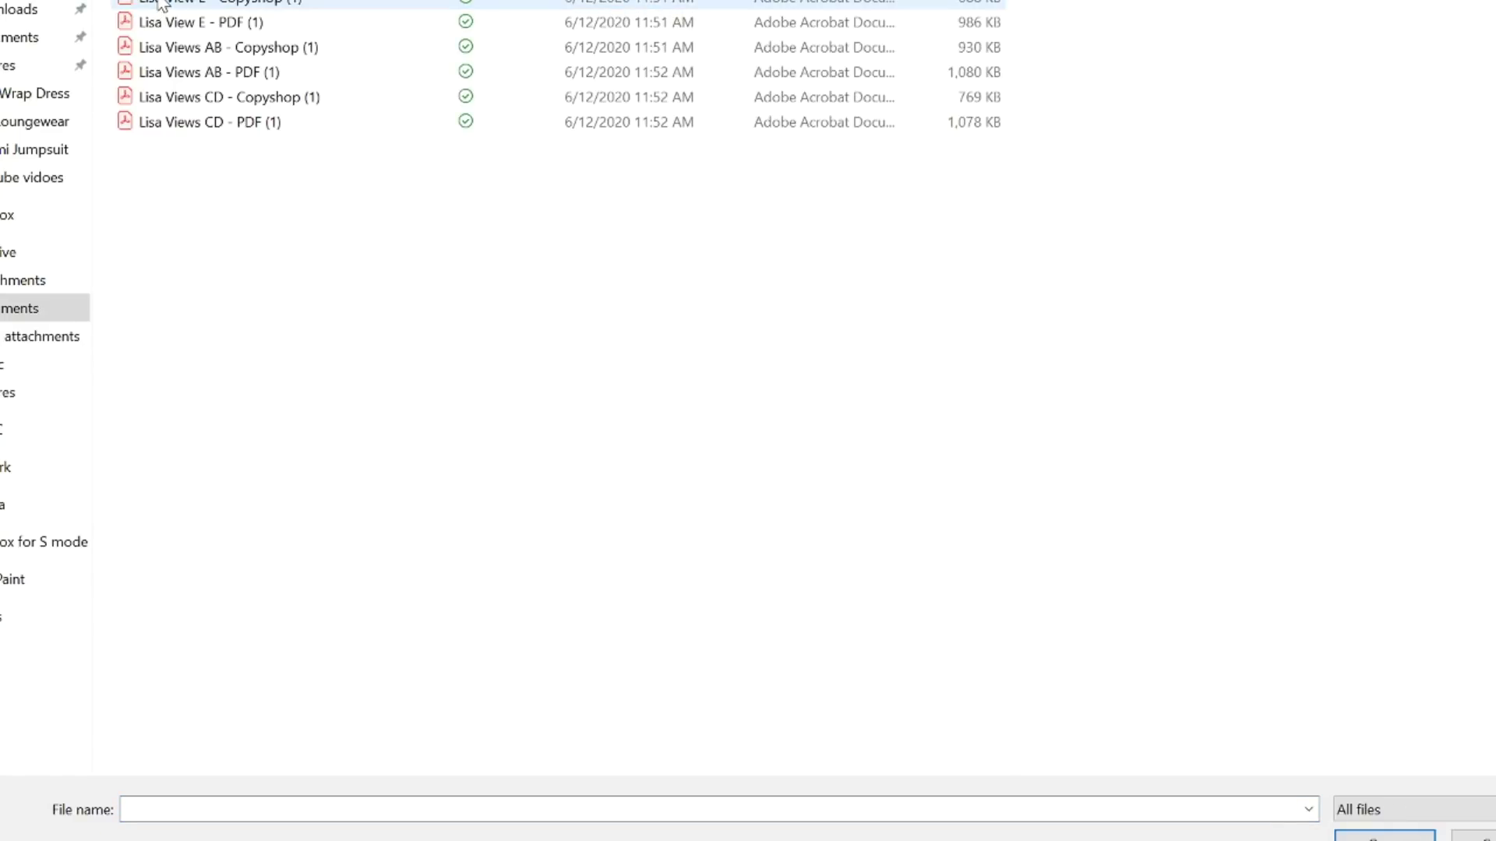
left_click(204, 101)
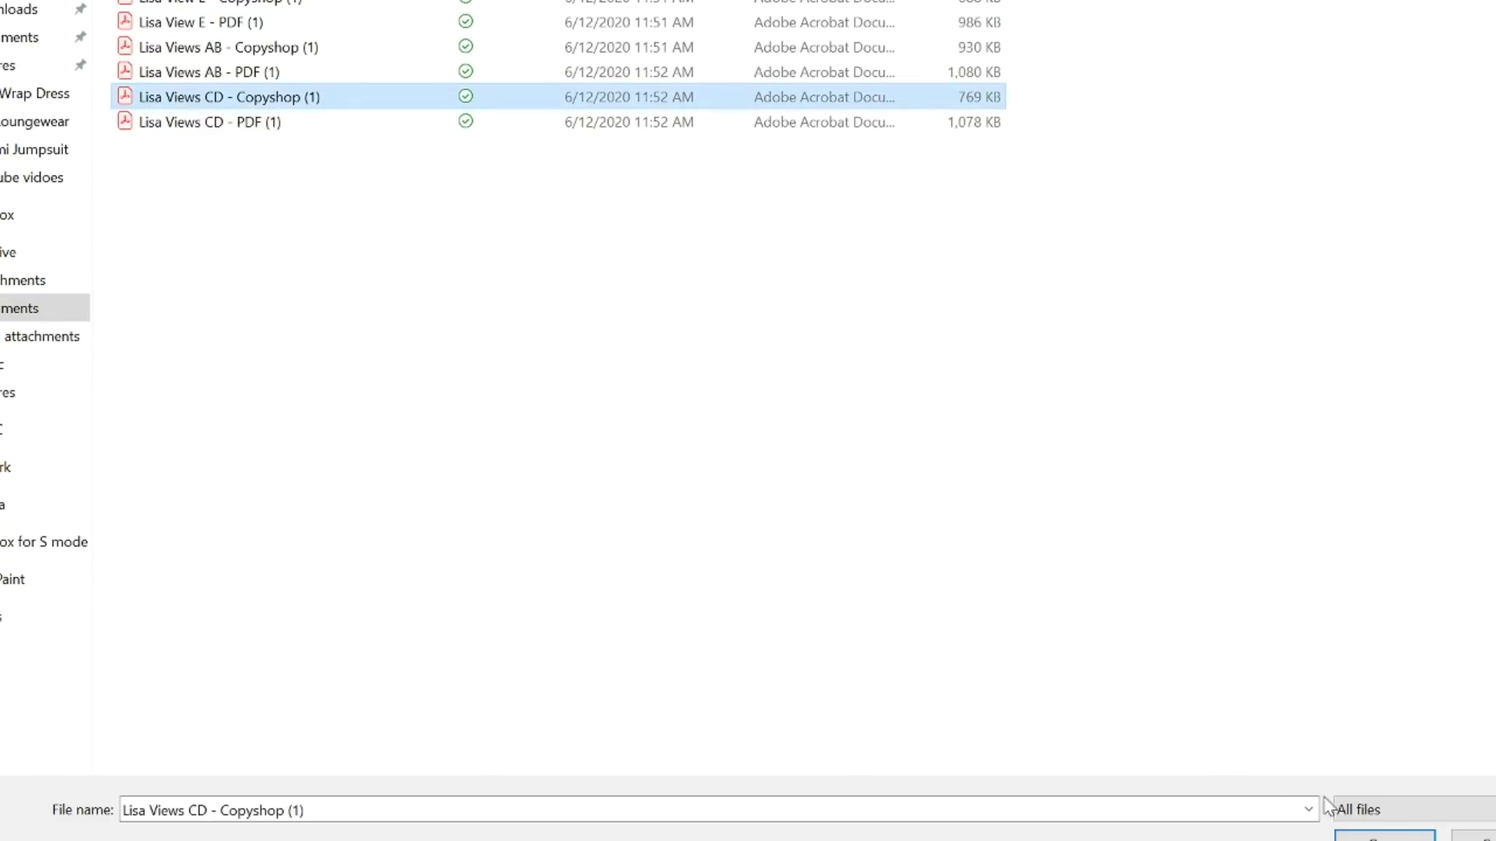
left_click(1384, 835)
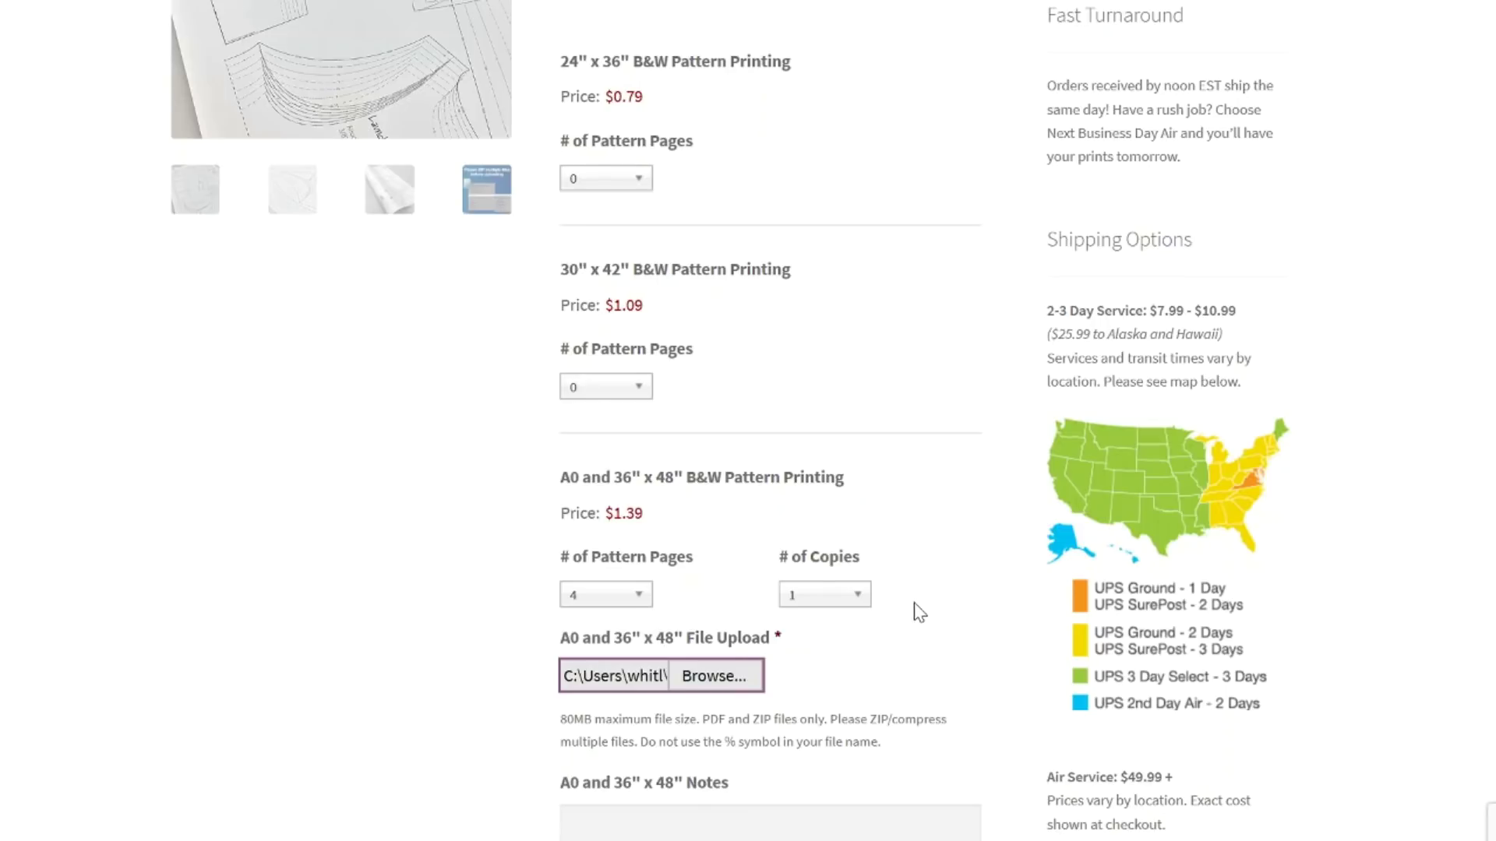
Add the 4-page A0 and 36" x 48" print order with the Lisa Views CD copyshop file to the cart
scroll(911, 615, "down", 4)
scroll(909, 613, "down", 4)
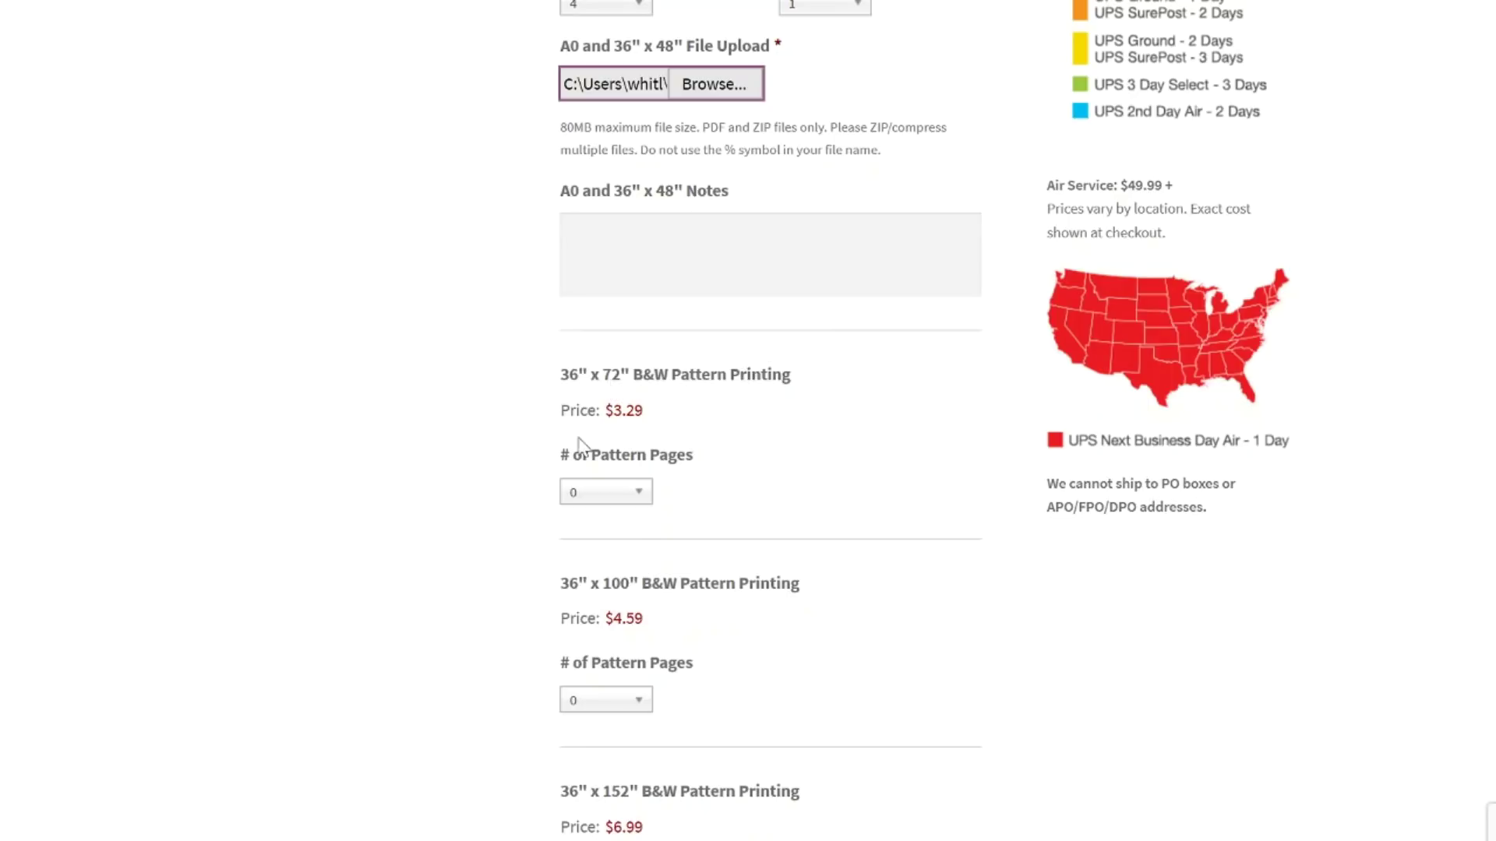
scroll(701, 558, "down", 5)
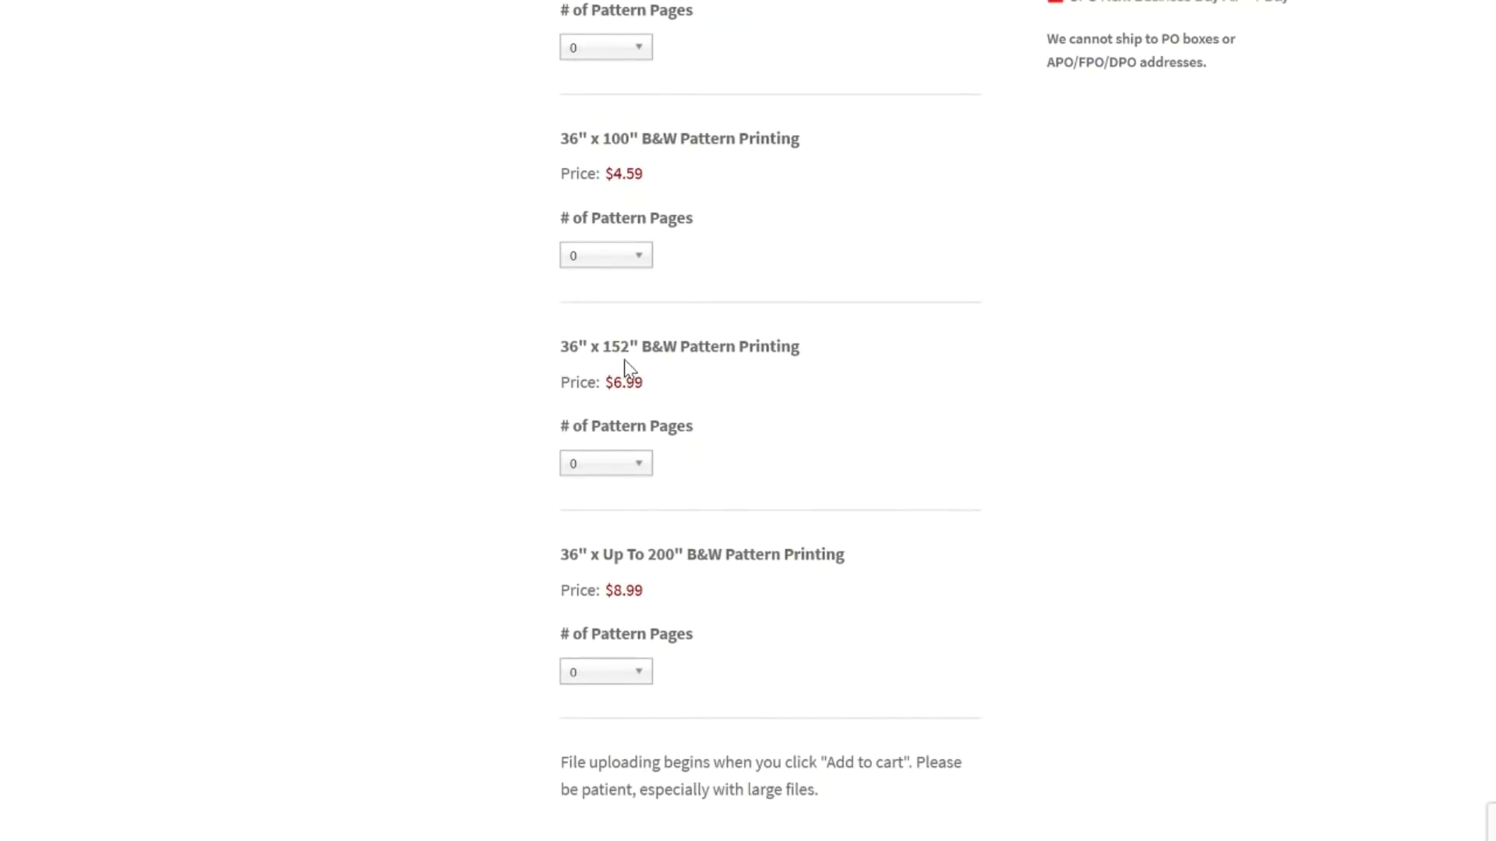
scroll(818, 471, "down", 7)
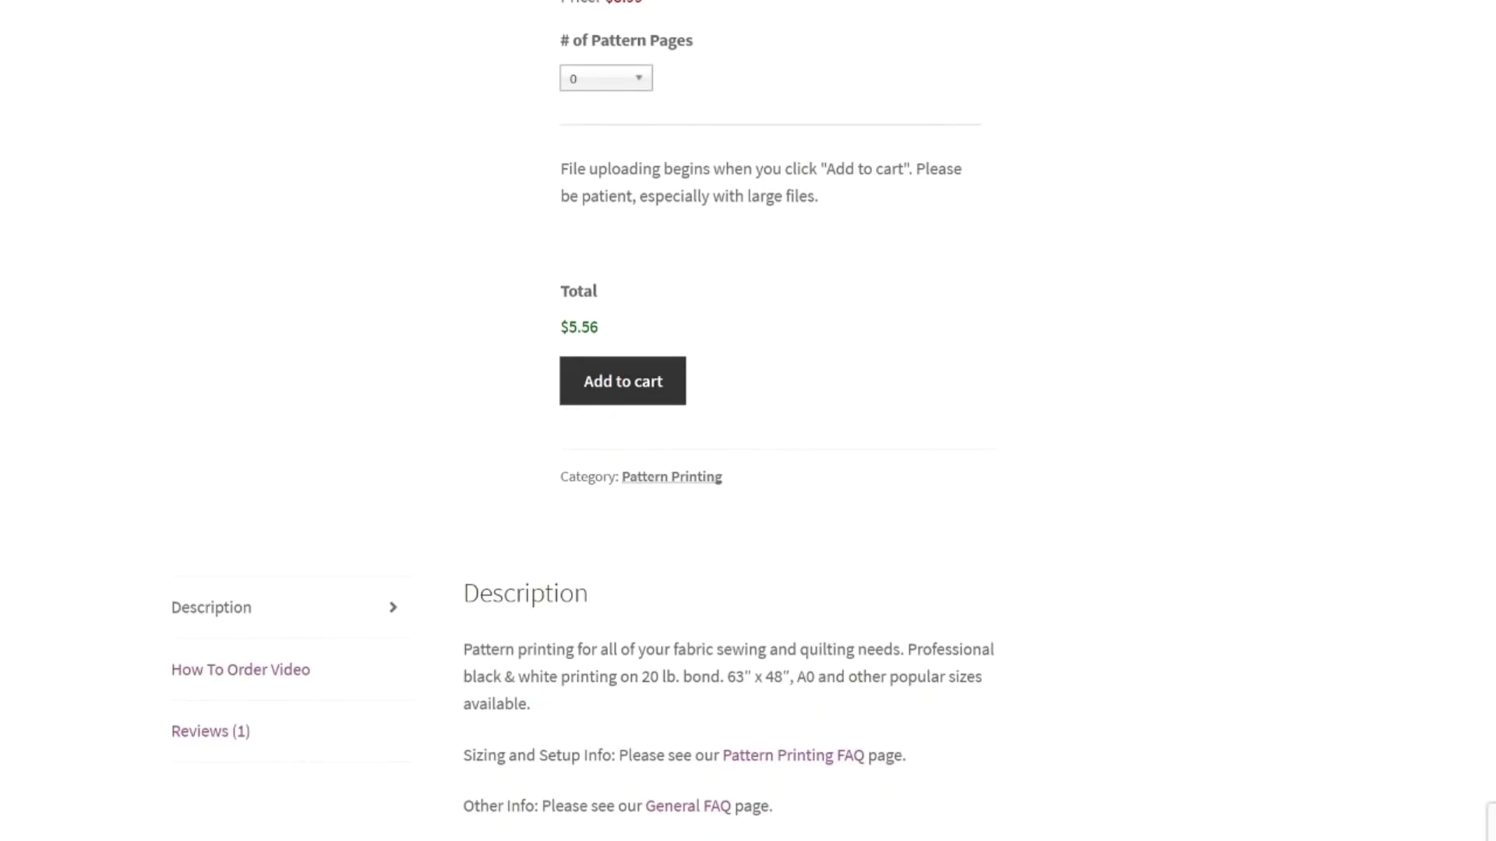
left_click(628, 391)
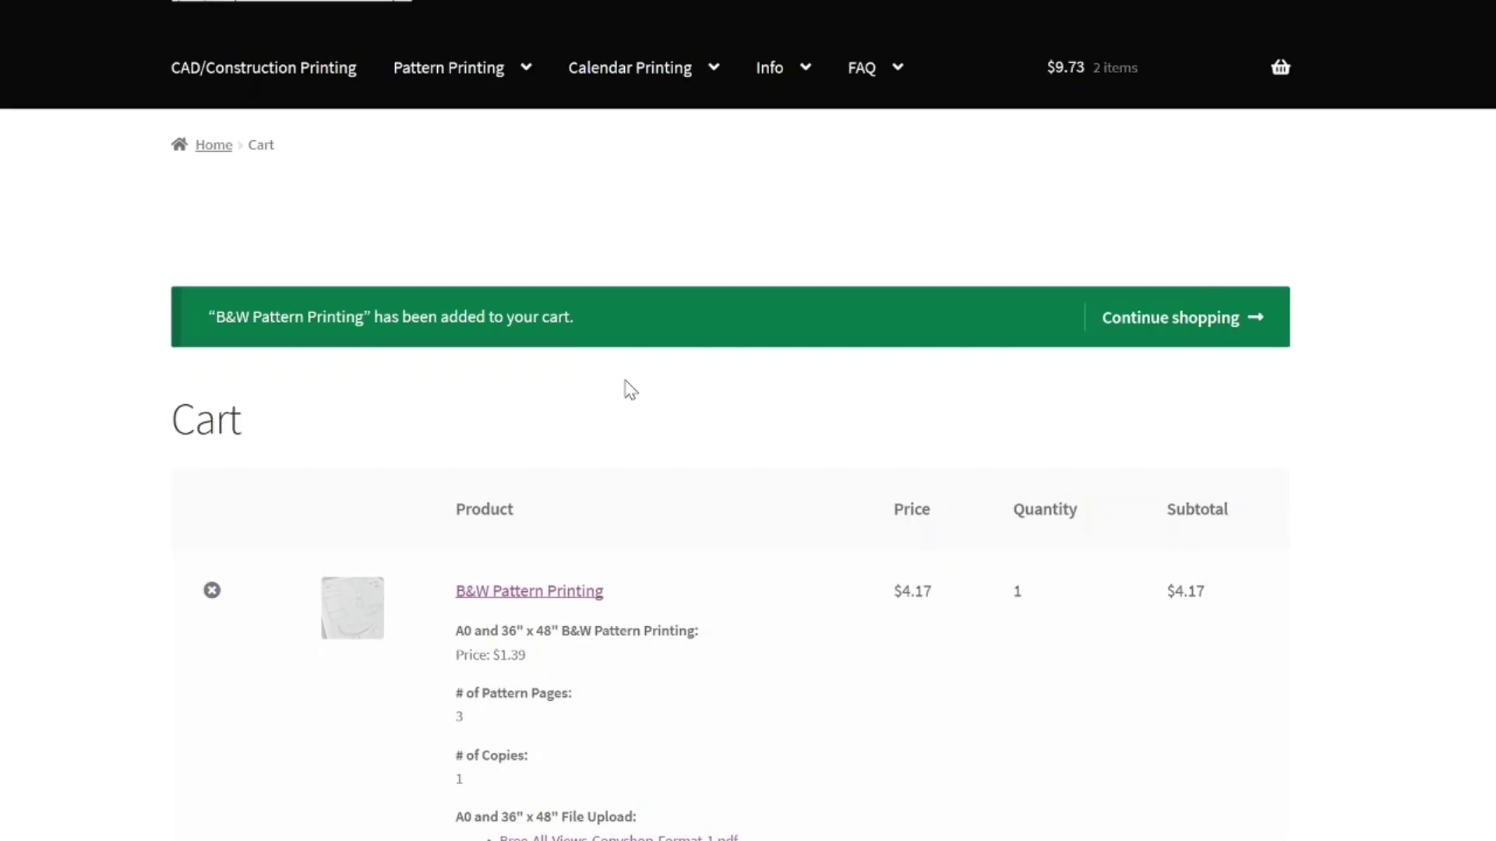
Continue shopping on the B&W Pattern Printing page and set the A0 and 36" x 48" number of pattern pages to 1
left_click(1169, 326)
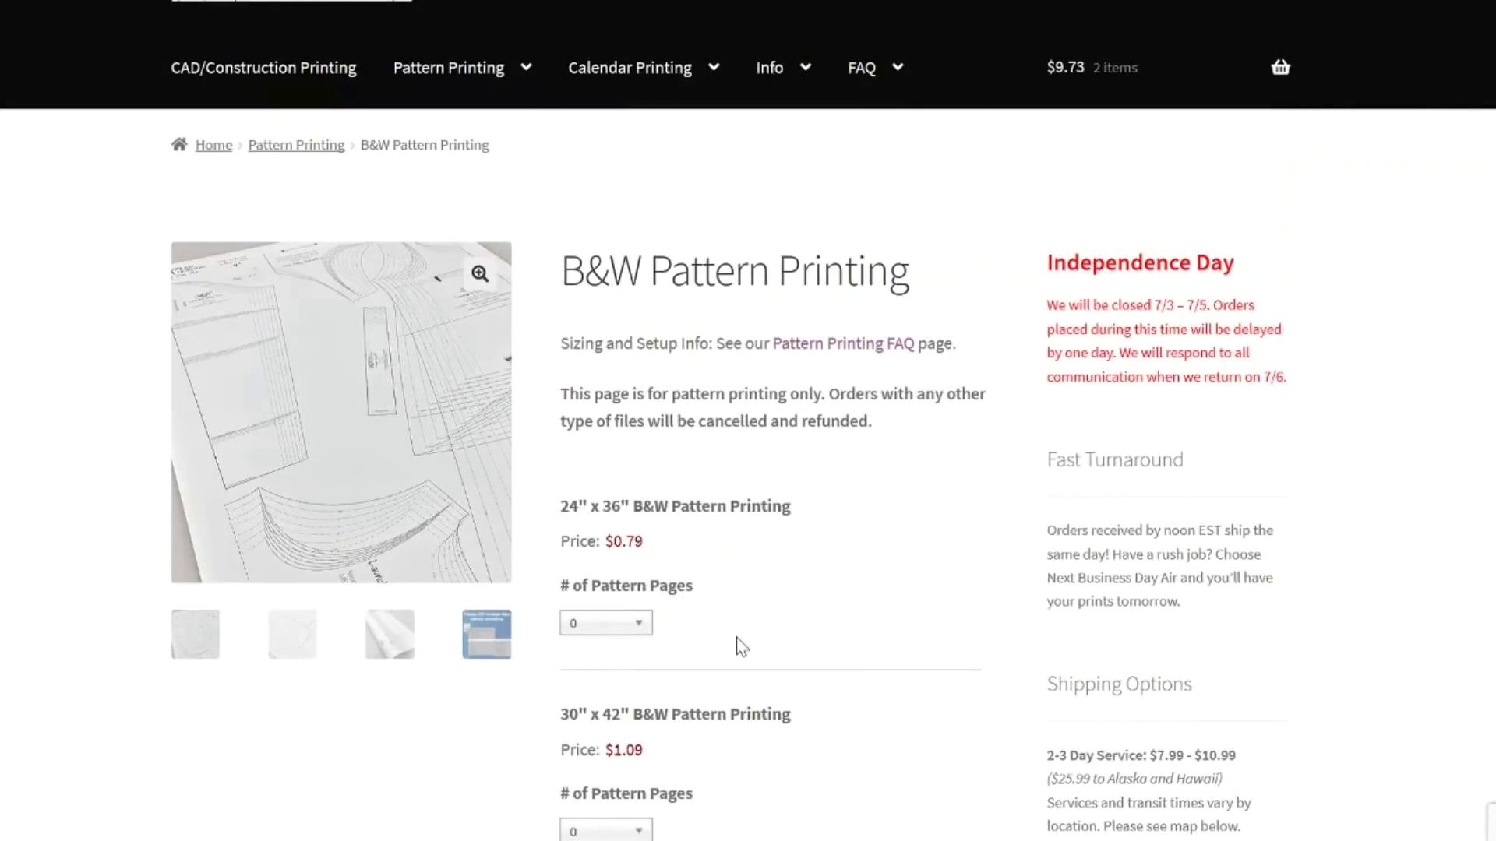
scroll(739, 645, "down", 5)
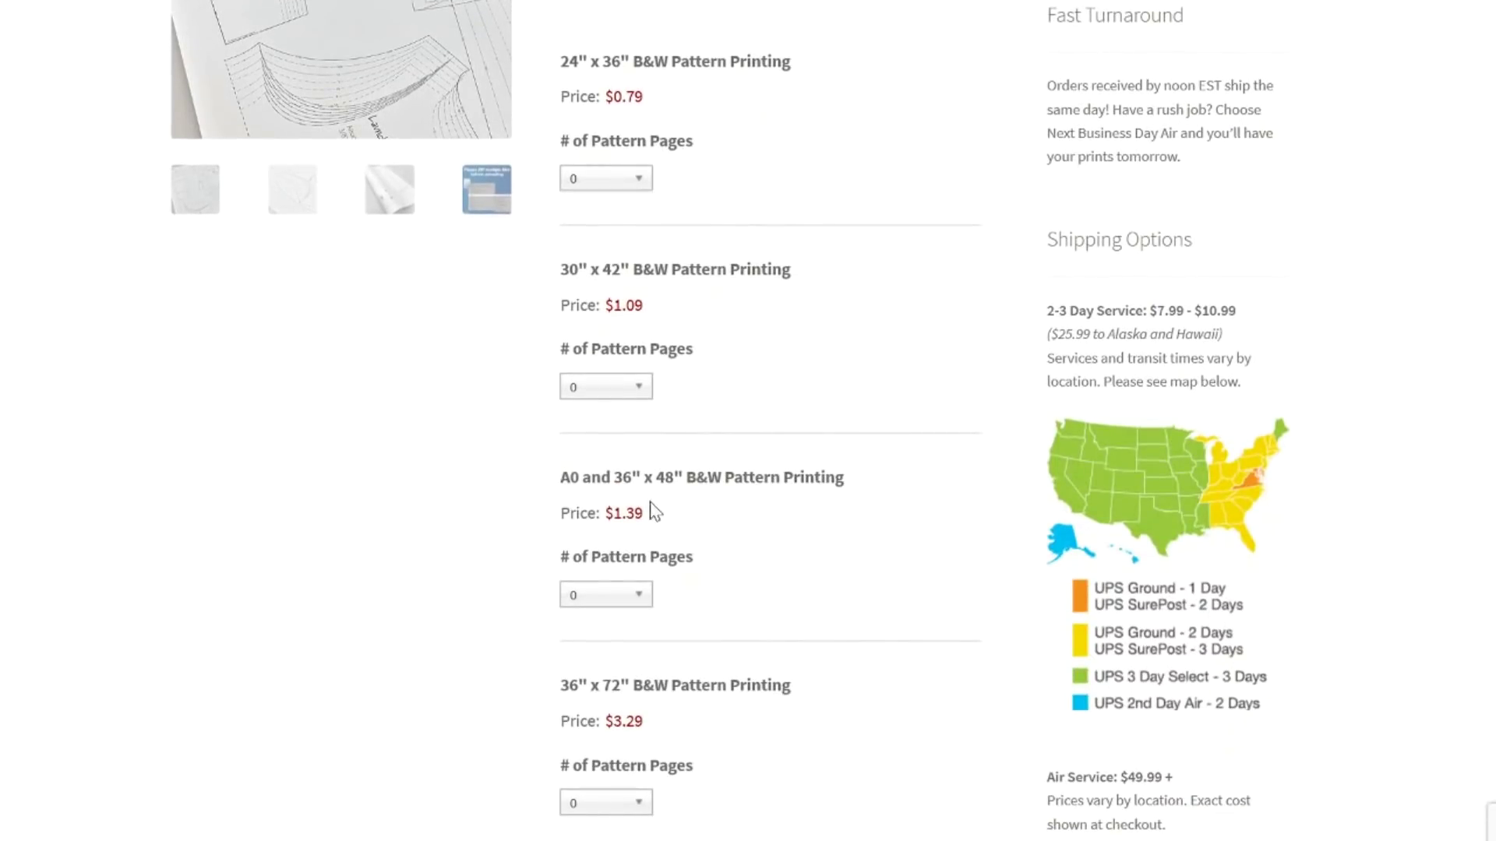
left_click(640, 601)
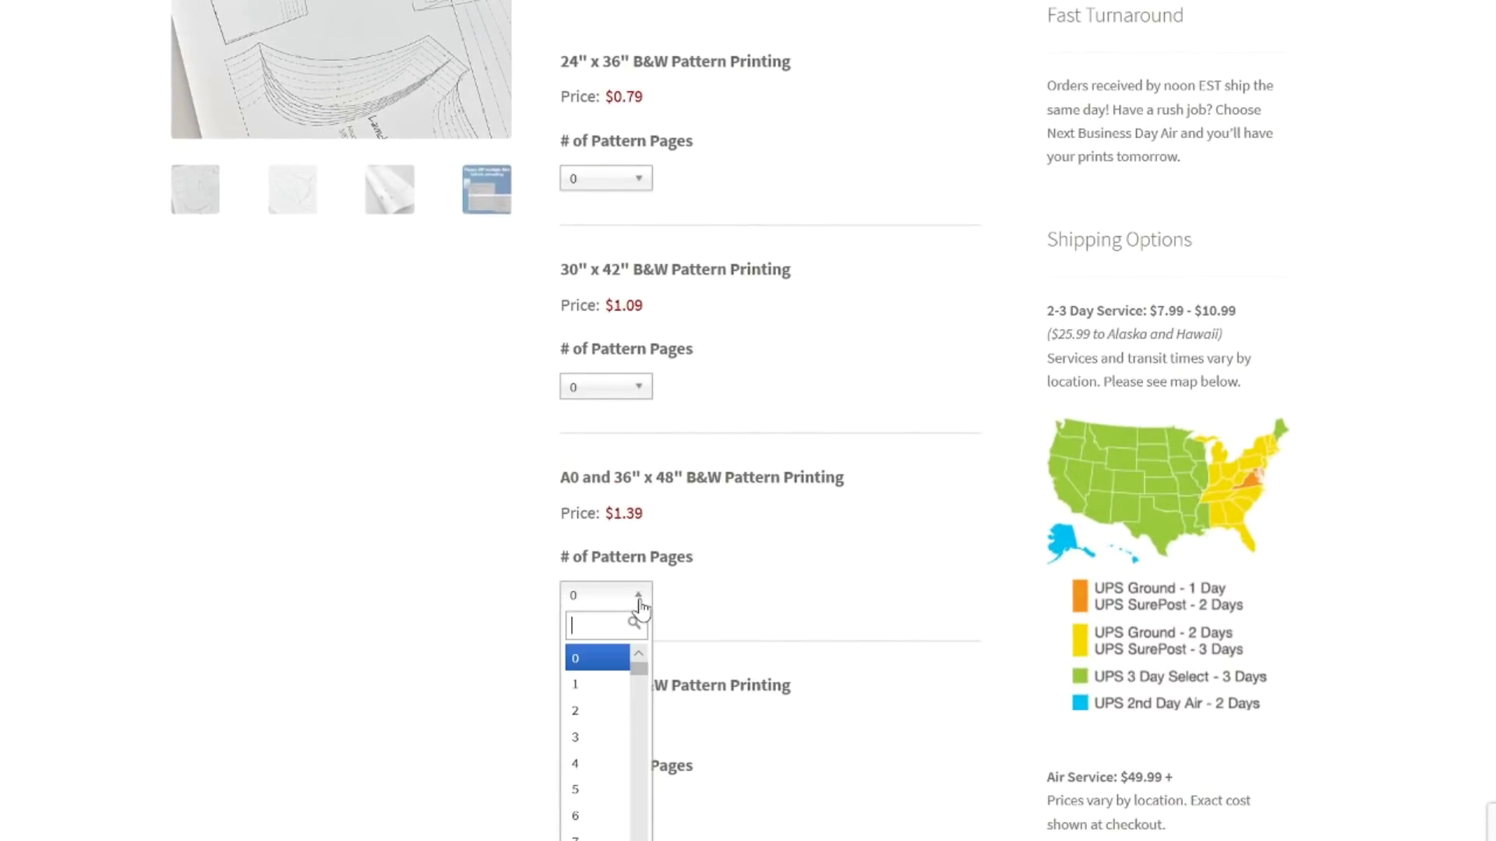
left_click(623, 688)
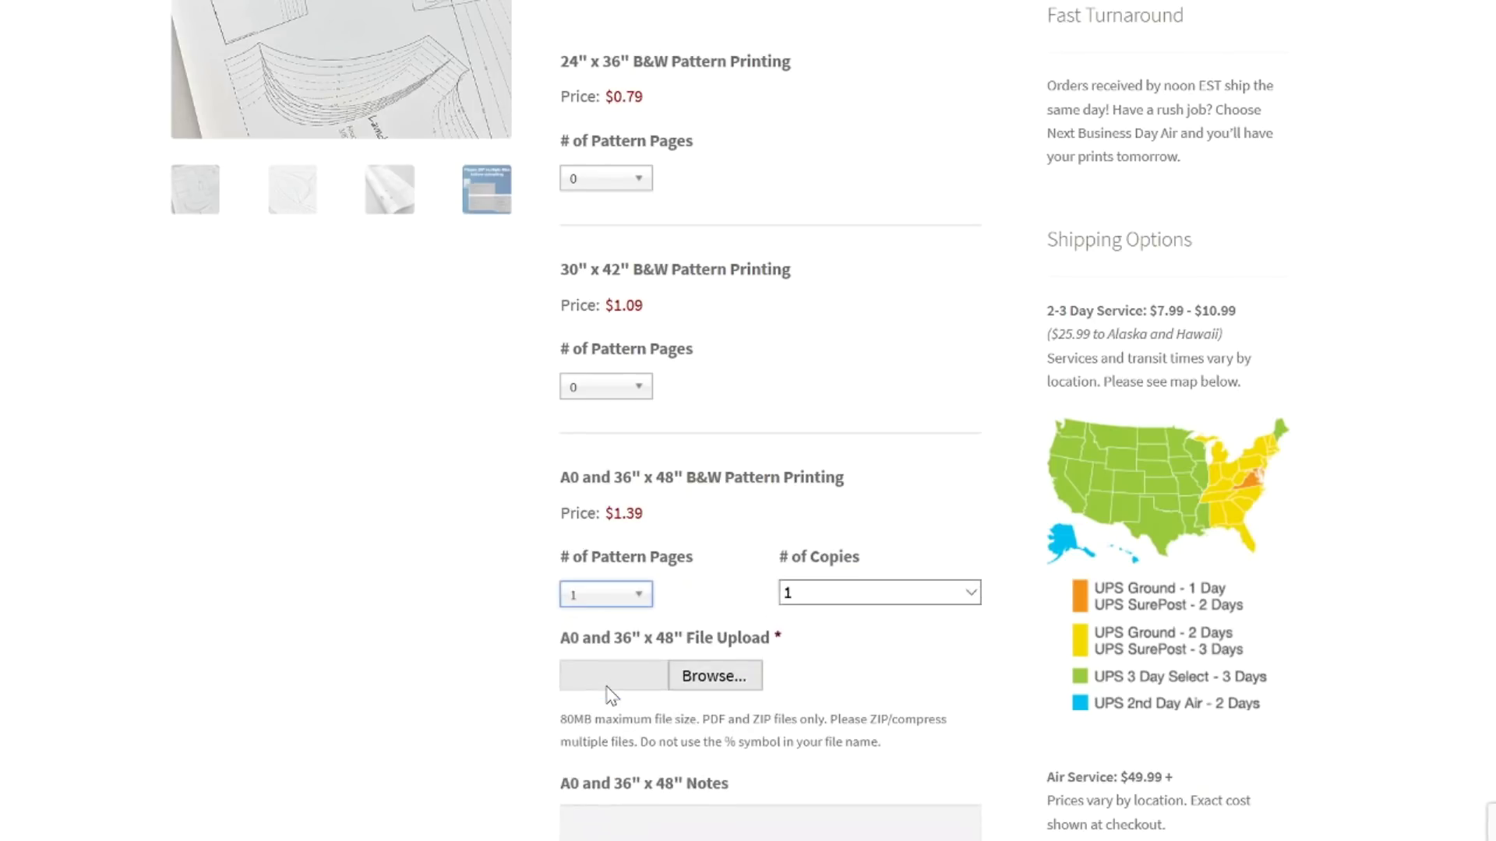
Attach Naomi-View B-Copyshop Format (1) from the Naomi Jumpsuit folder to the A0 and 36" x 48" file upload
left_click(721, 679)
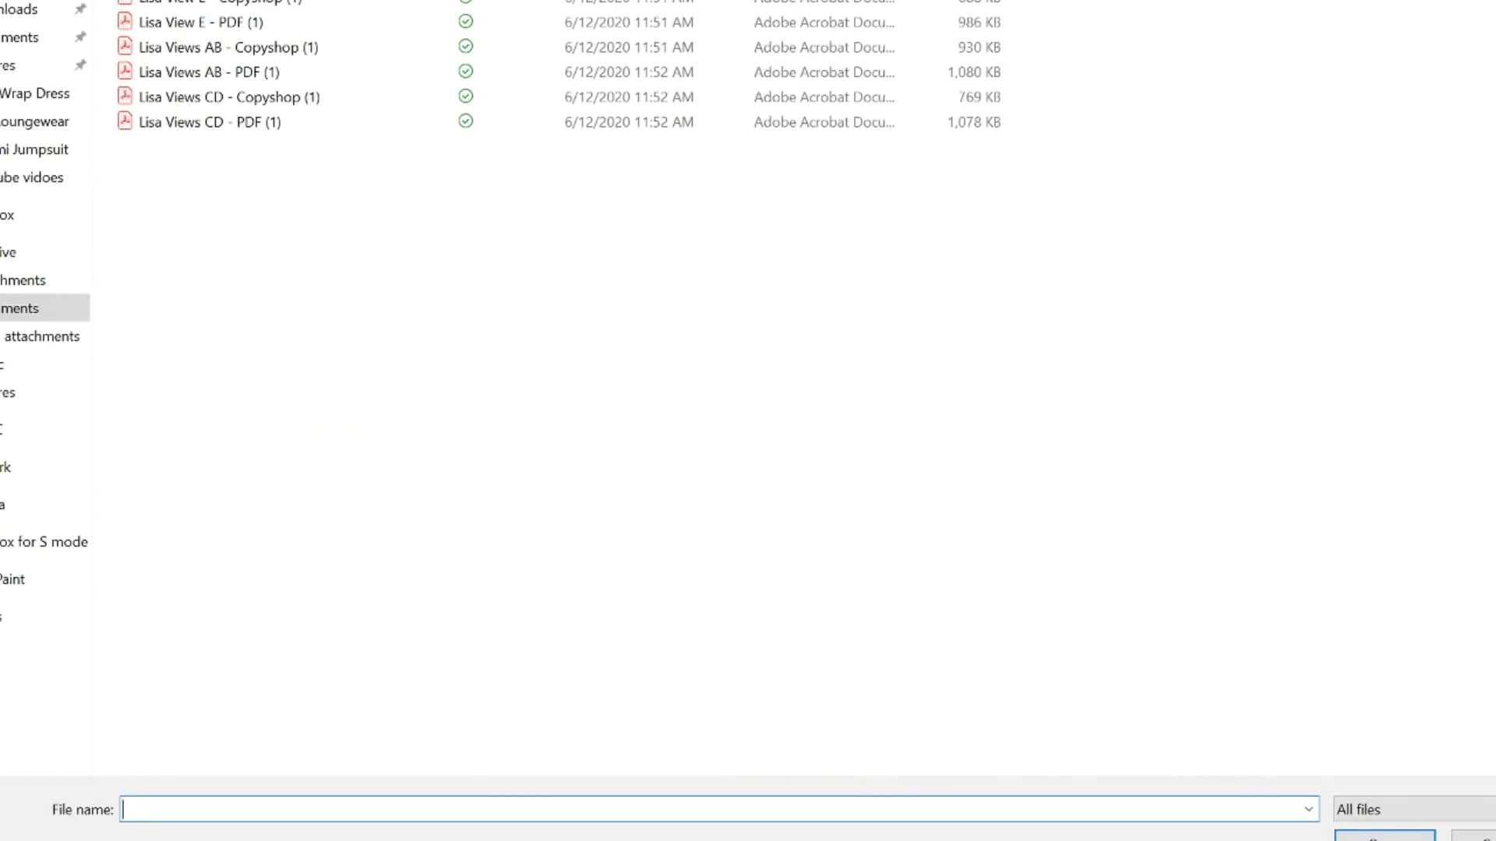
key("alt+Up")
double_click(199, 28)
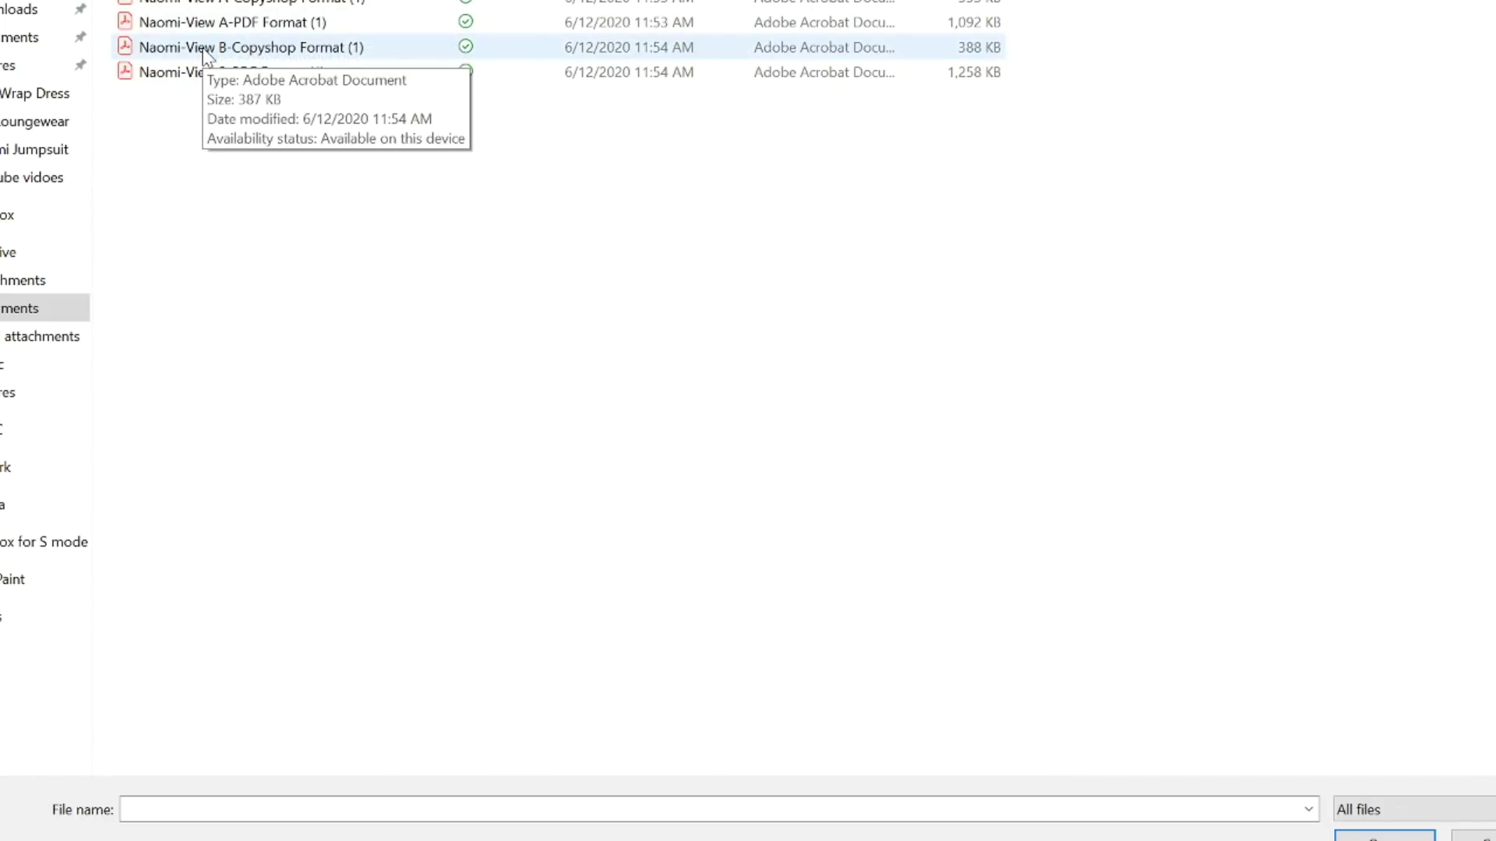
left_click(206, 55)
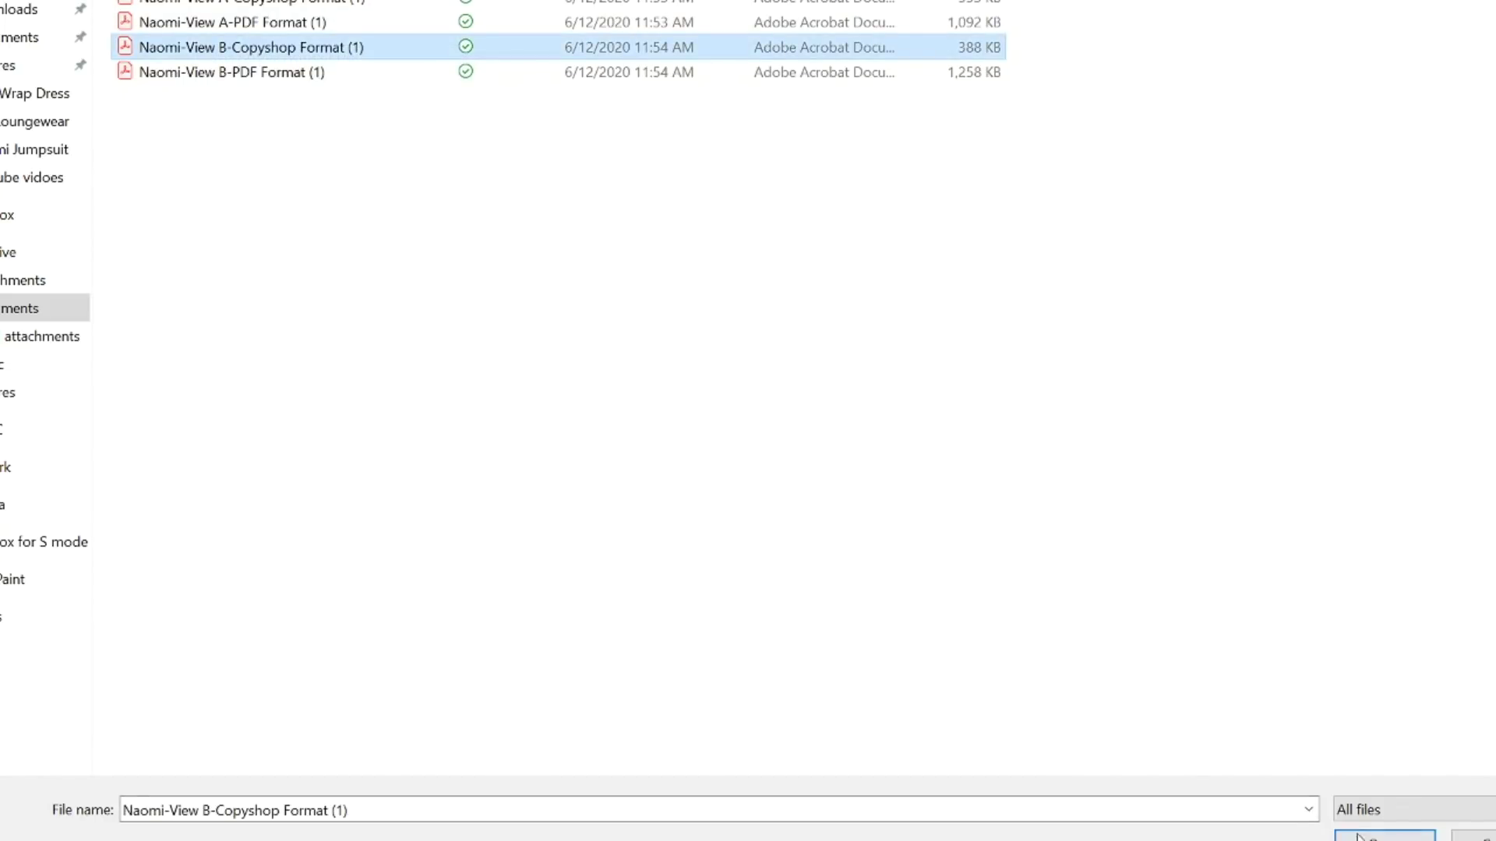
key("Return")
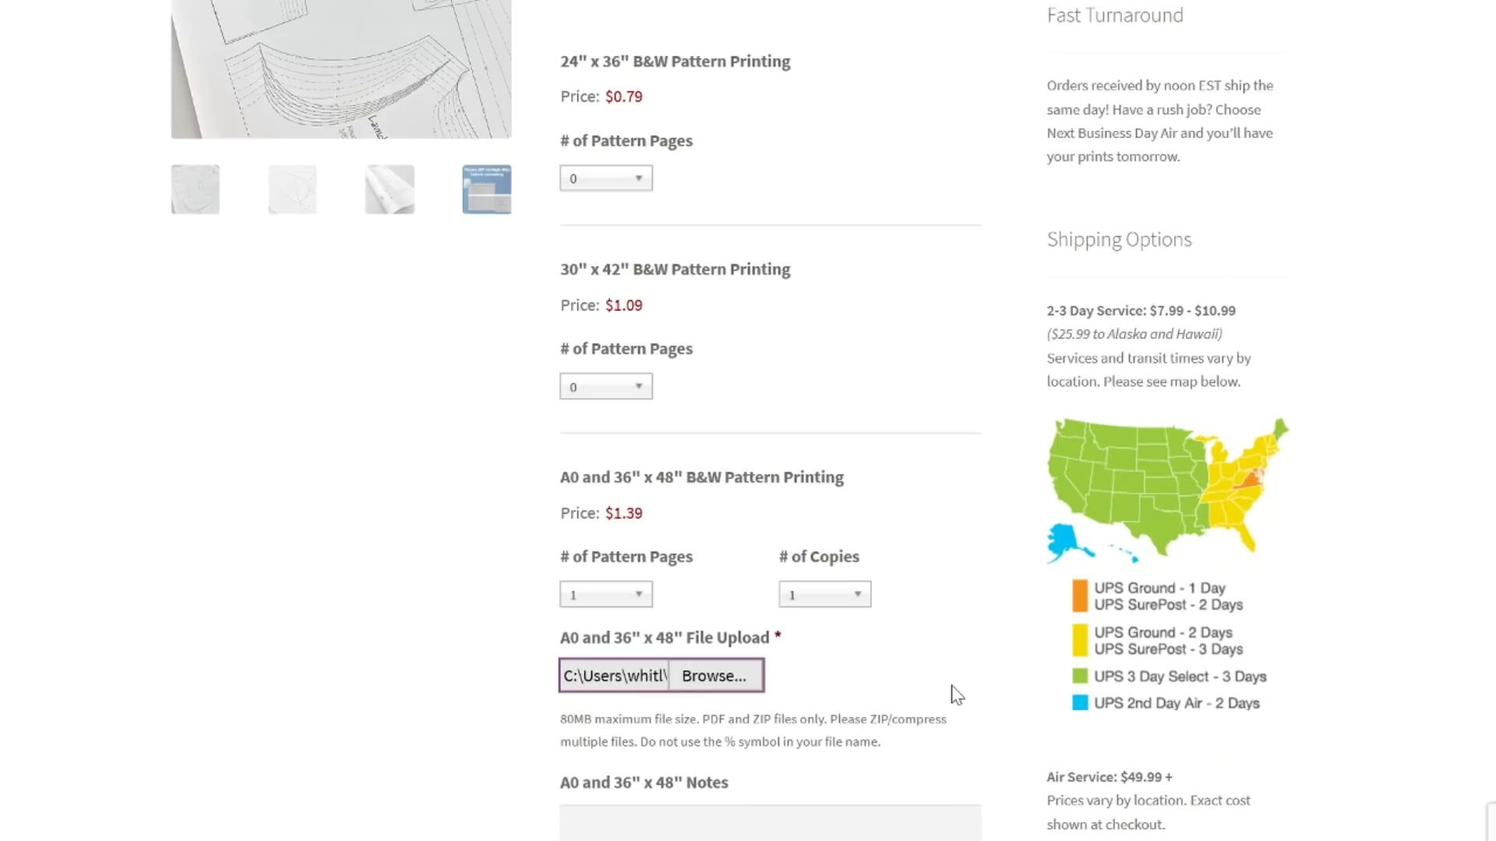
Add the 1-page A0 and 36" x 48" print order with the Naomi View B copyshop file to the cart
scroll(927, 675, "down", 15)
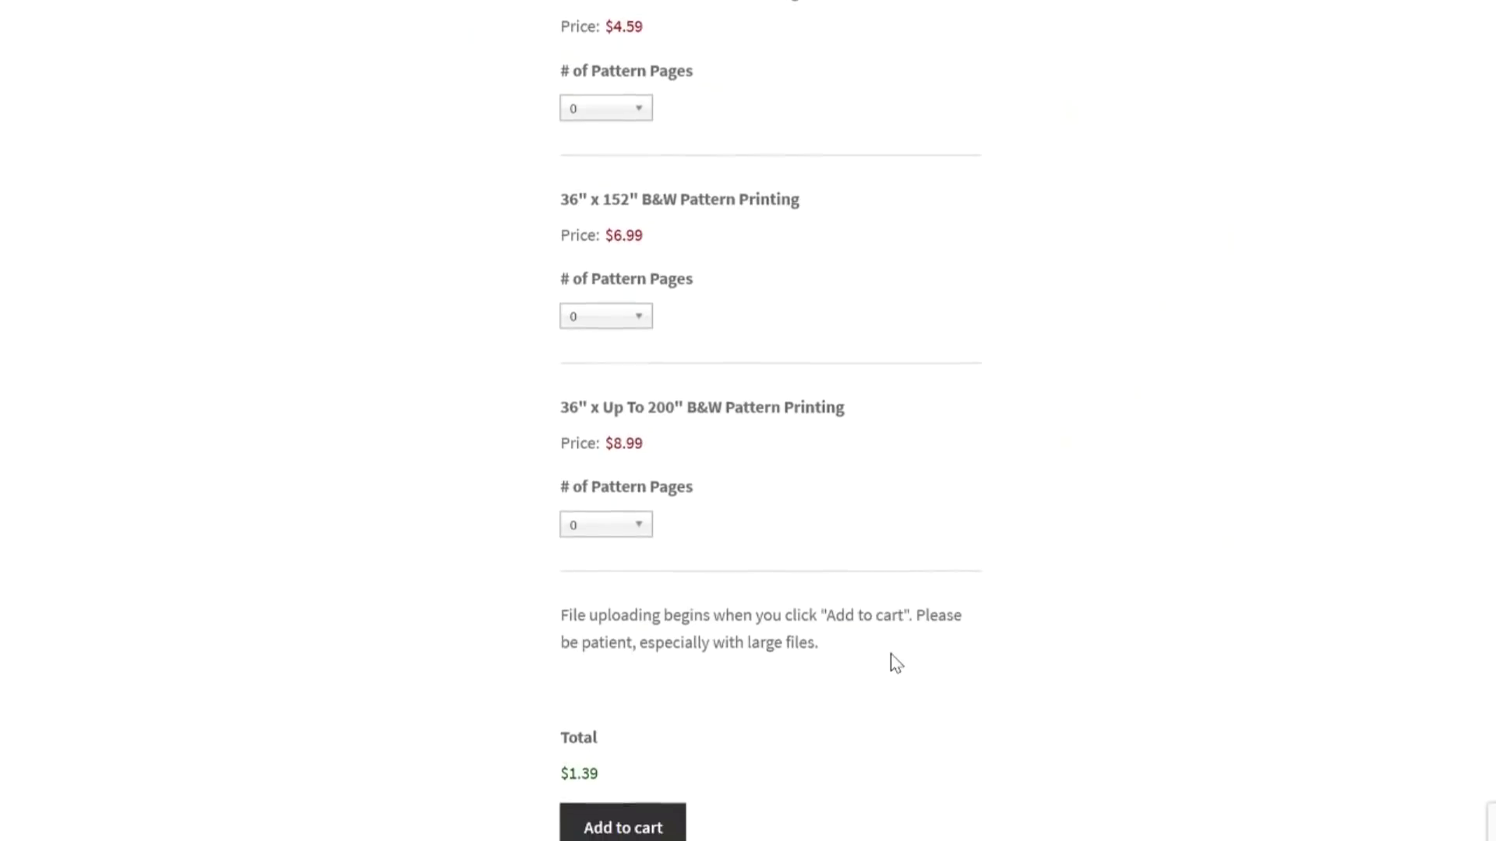
scroll(896, 662, "down", 4)
left_click(607, 547)
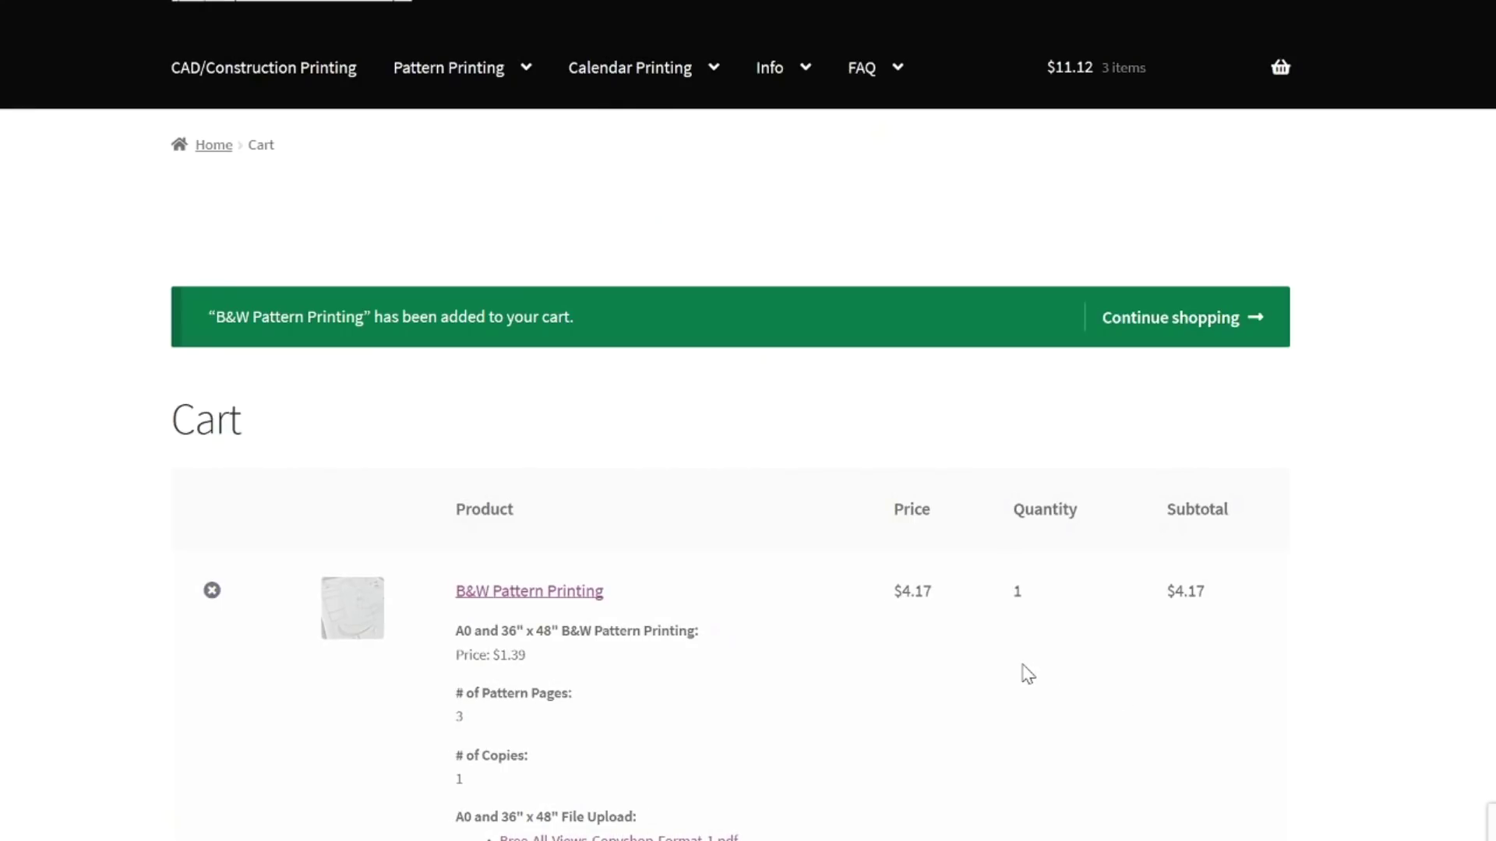
Review the pattern pages, copies, uploaded file and price of each B&W Pattern Printing item in the cart
scroll(1020, 672, "down", 4)
scroll(1014, 669, "down", 4)
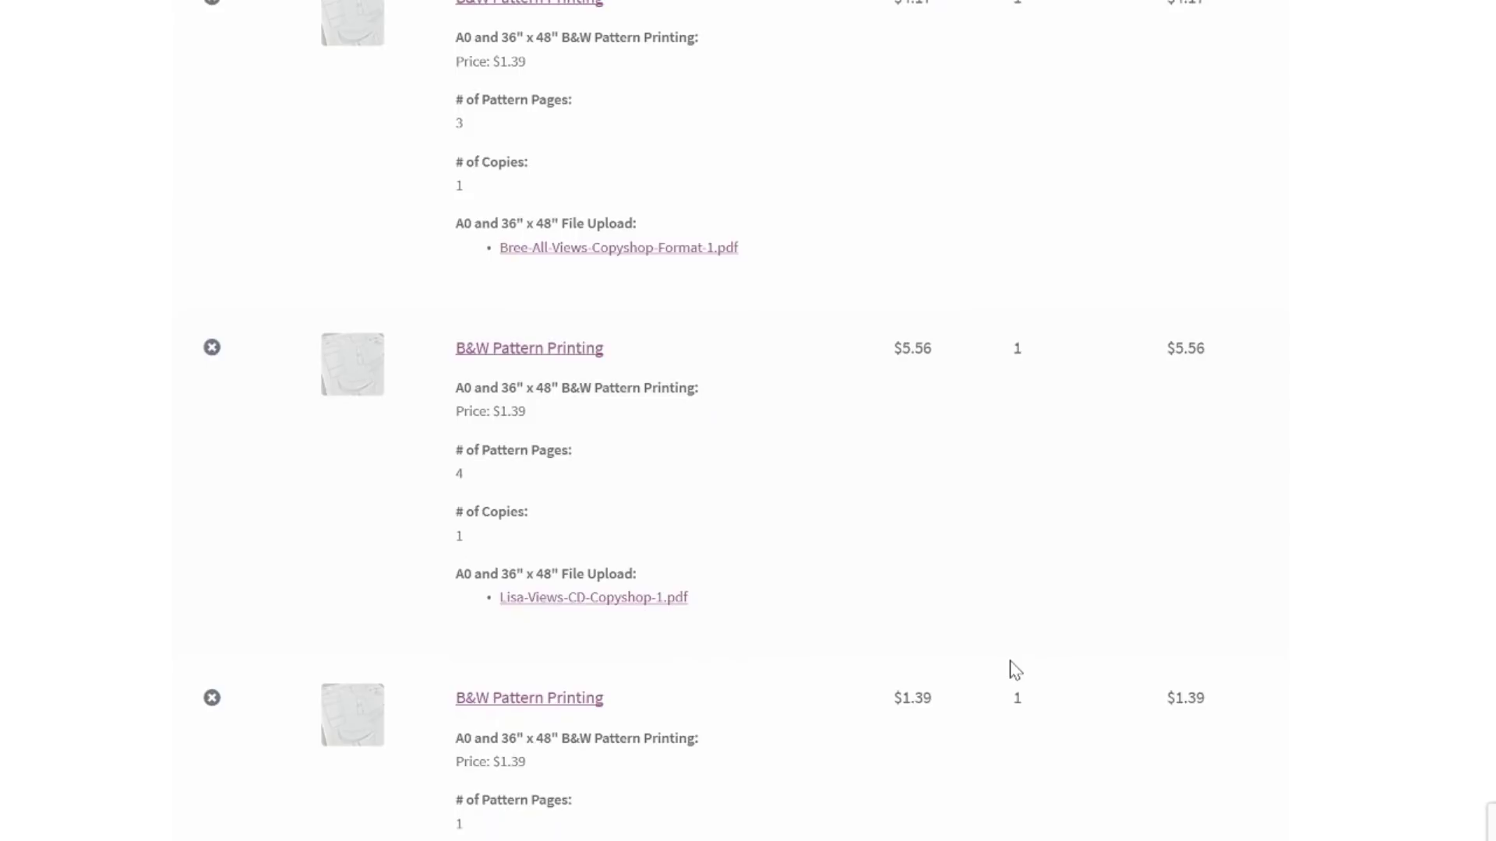
scroll(1013, 671, "down", 4)
scroll(748, 573, "up", 6)
scroll(787, 554, "down", 2)
scroll(581, 274, "up", 3)
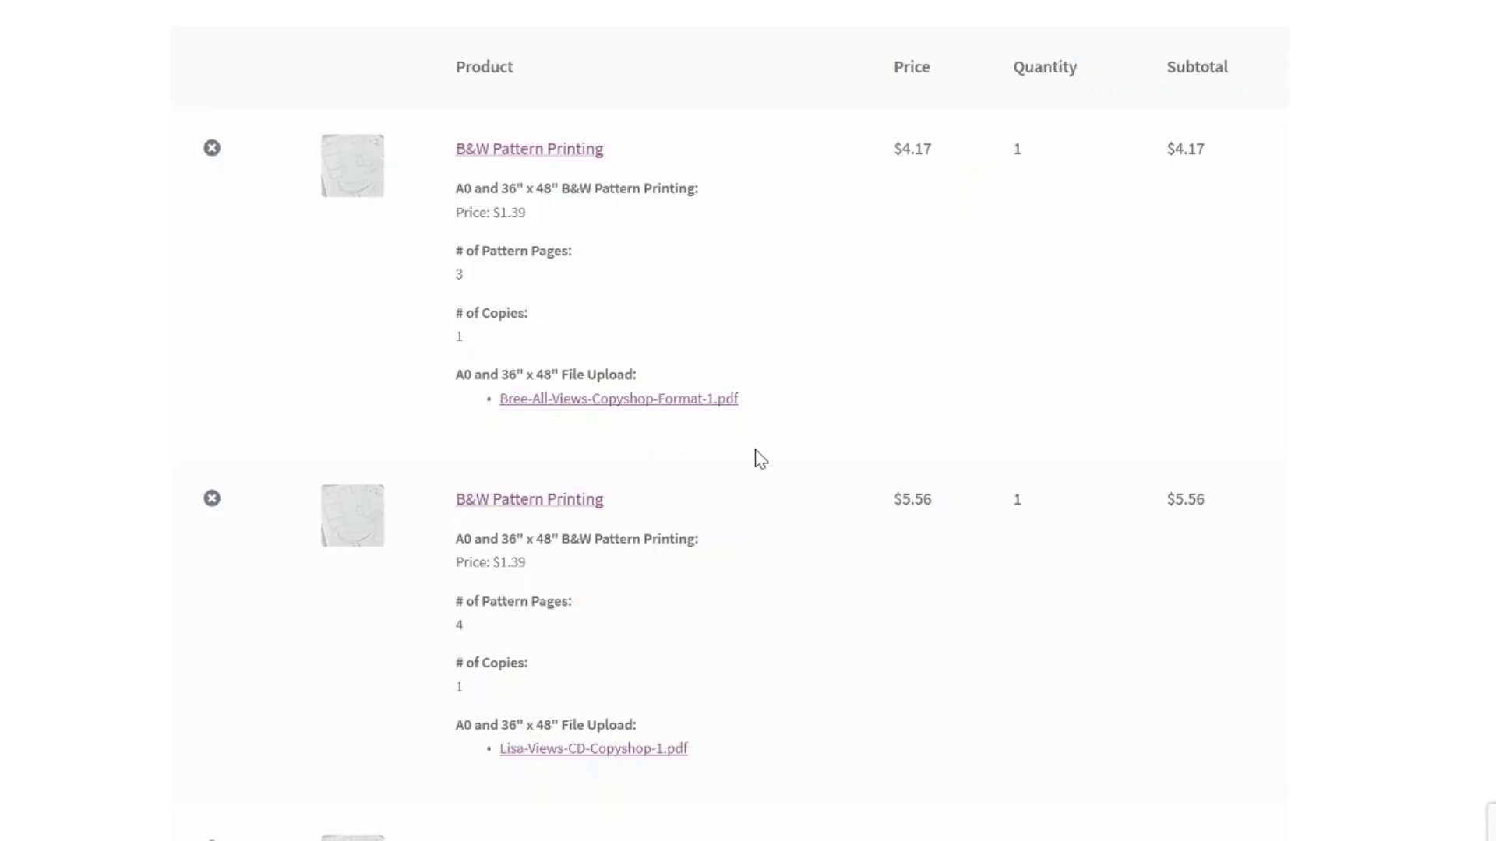
scroll(755, 458, "down", 3)
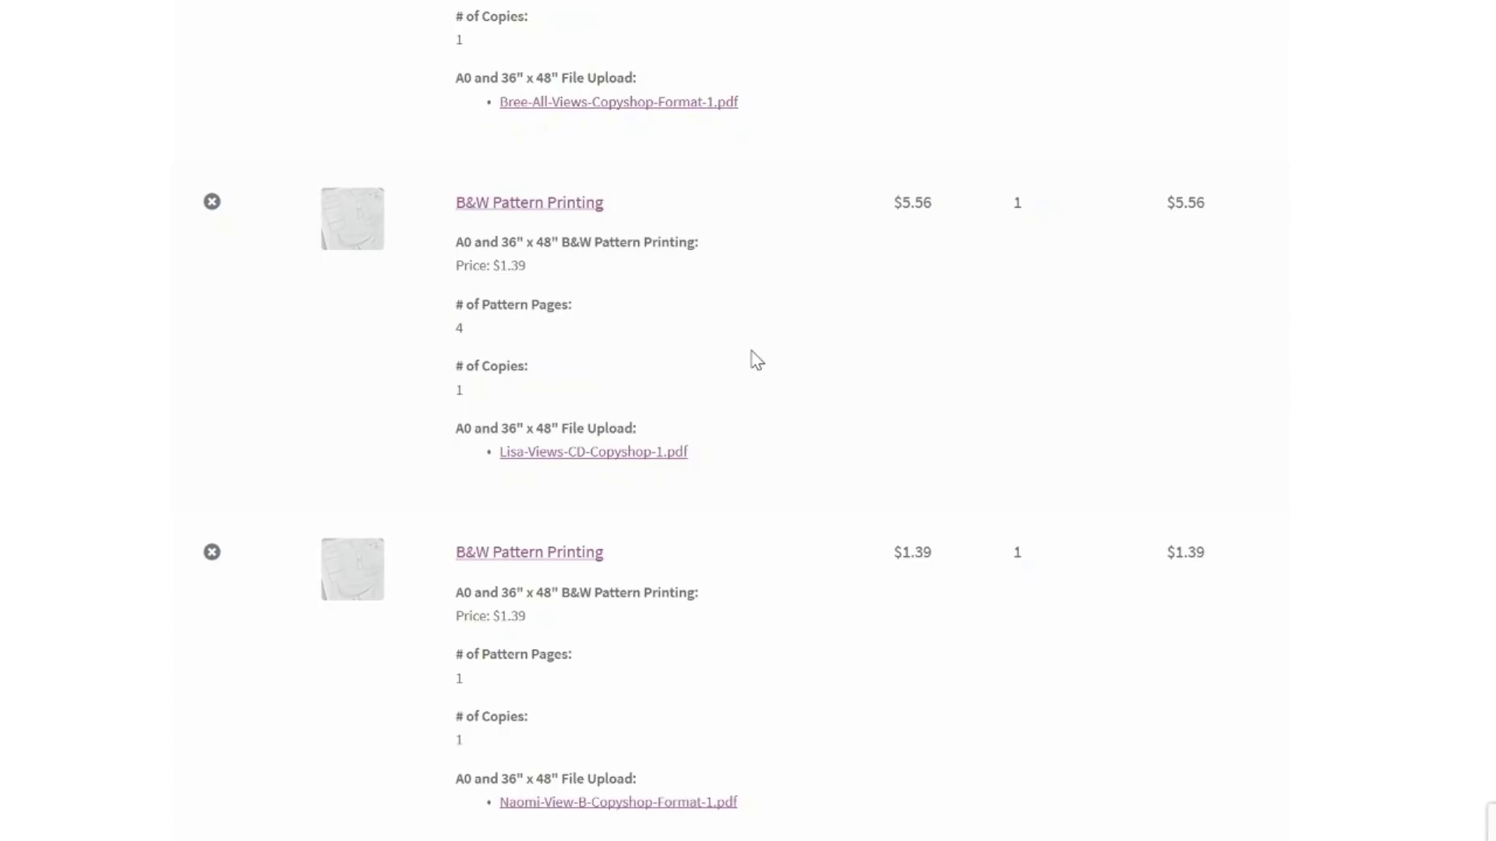
scroll(756, 360, "down", 3)
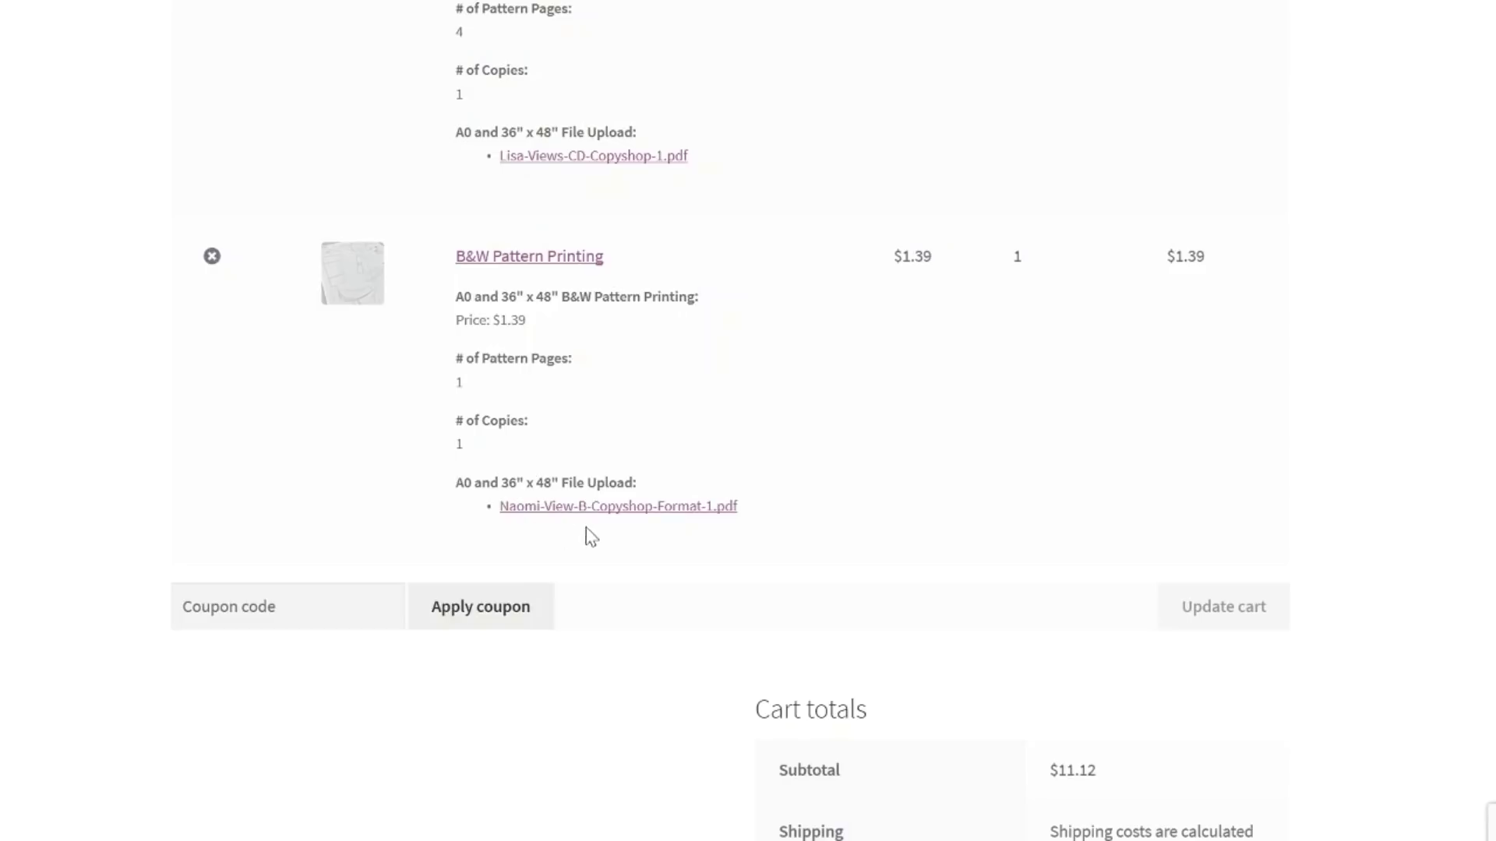
Check the cart totals against the listed items and proceed to checkout
scroll(1005, 499, "down", 4)
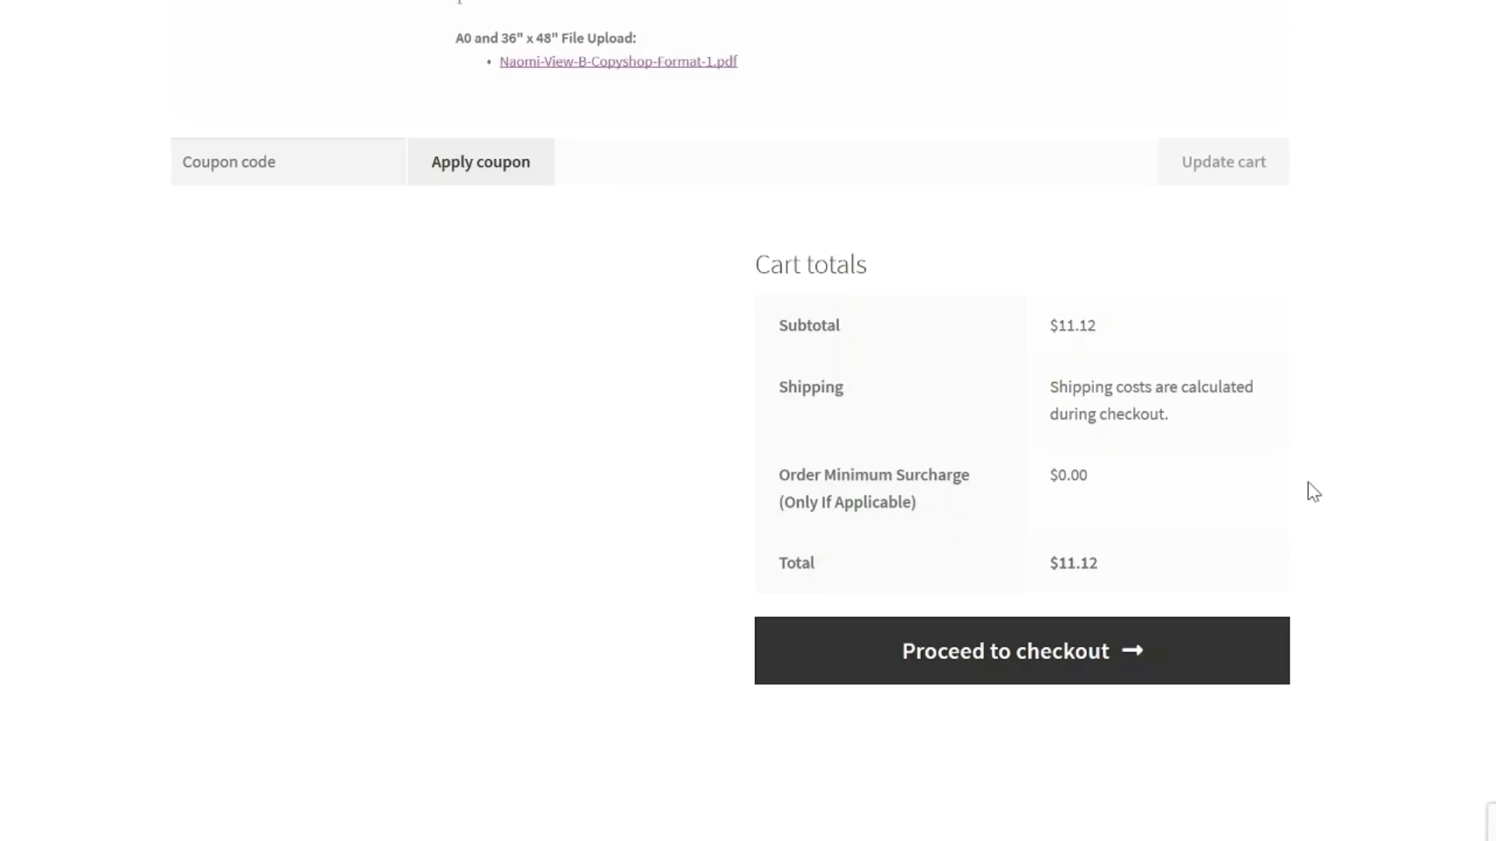
scroll(1314, 491, "up", 10)
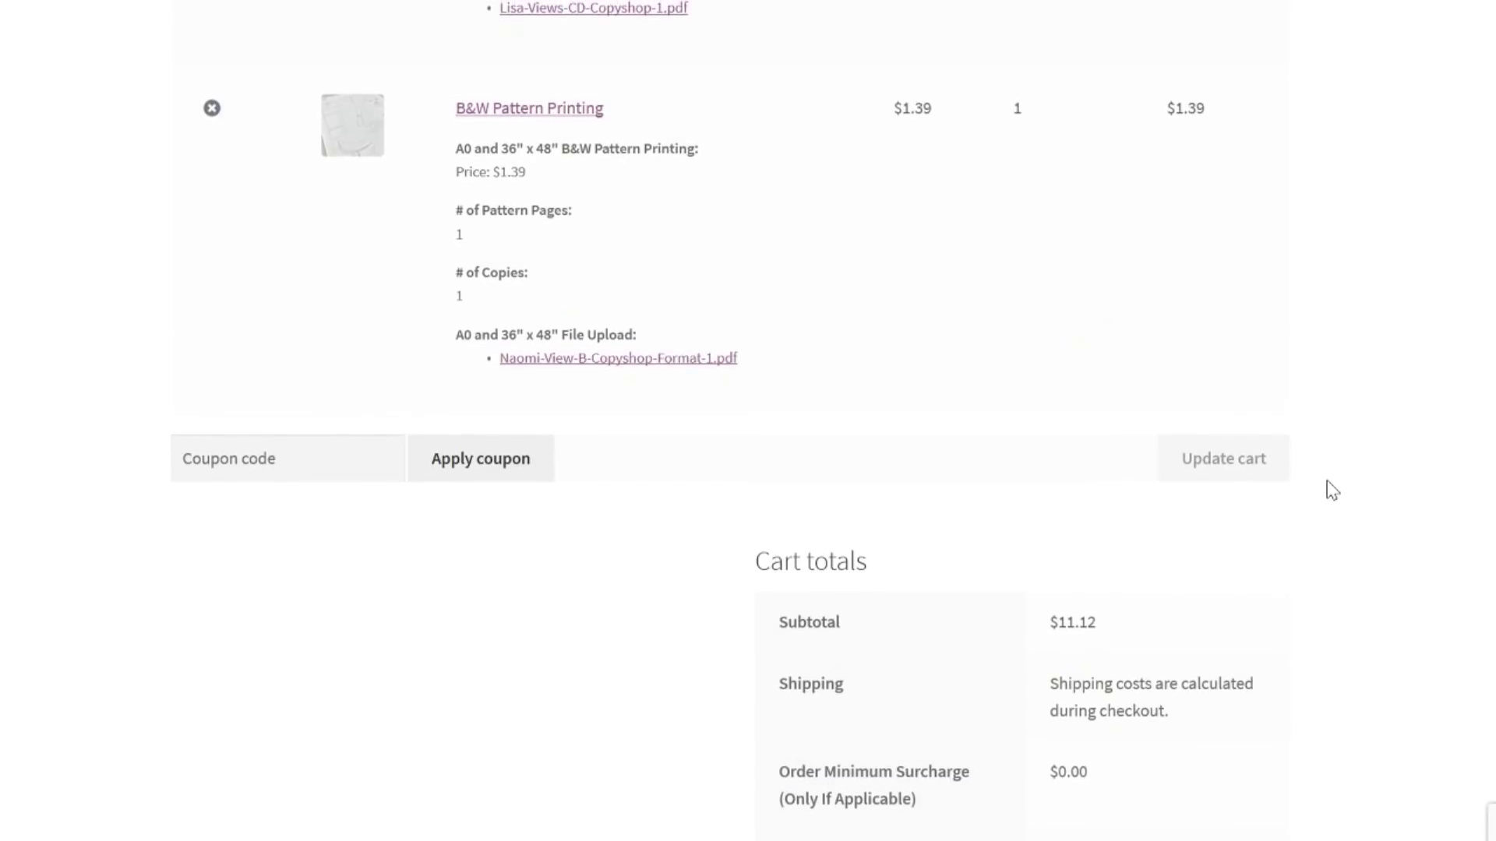
scroll(1329, 490, "down", 5)
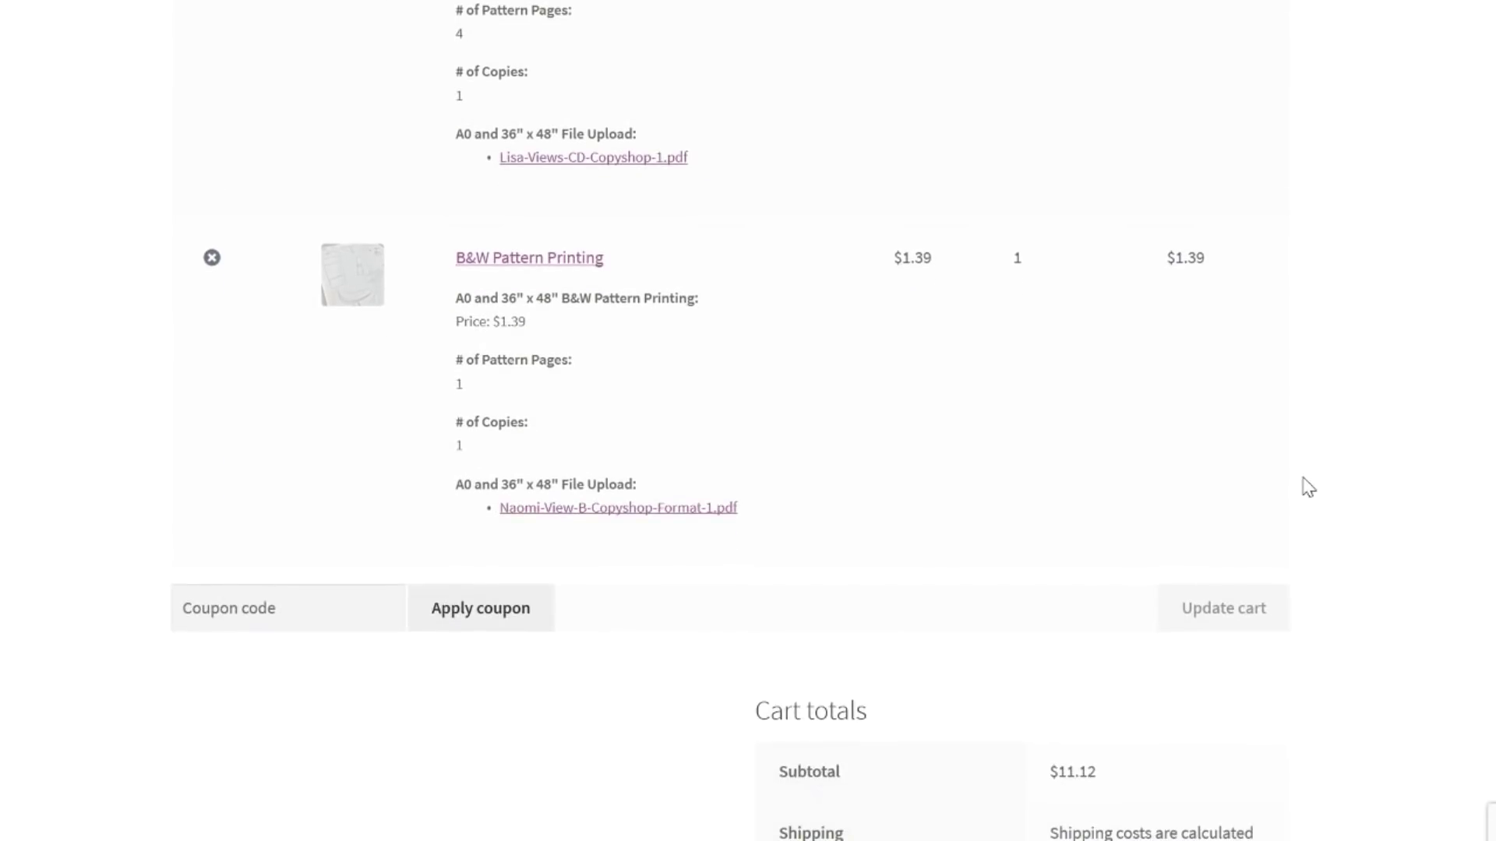
scroll(1304, 487, "down", 5)
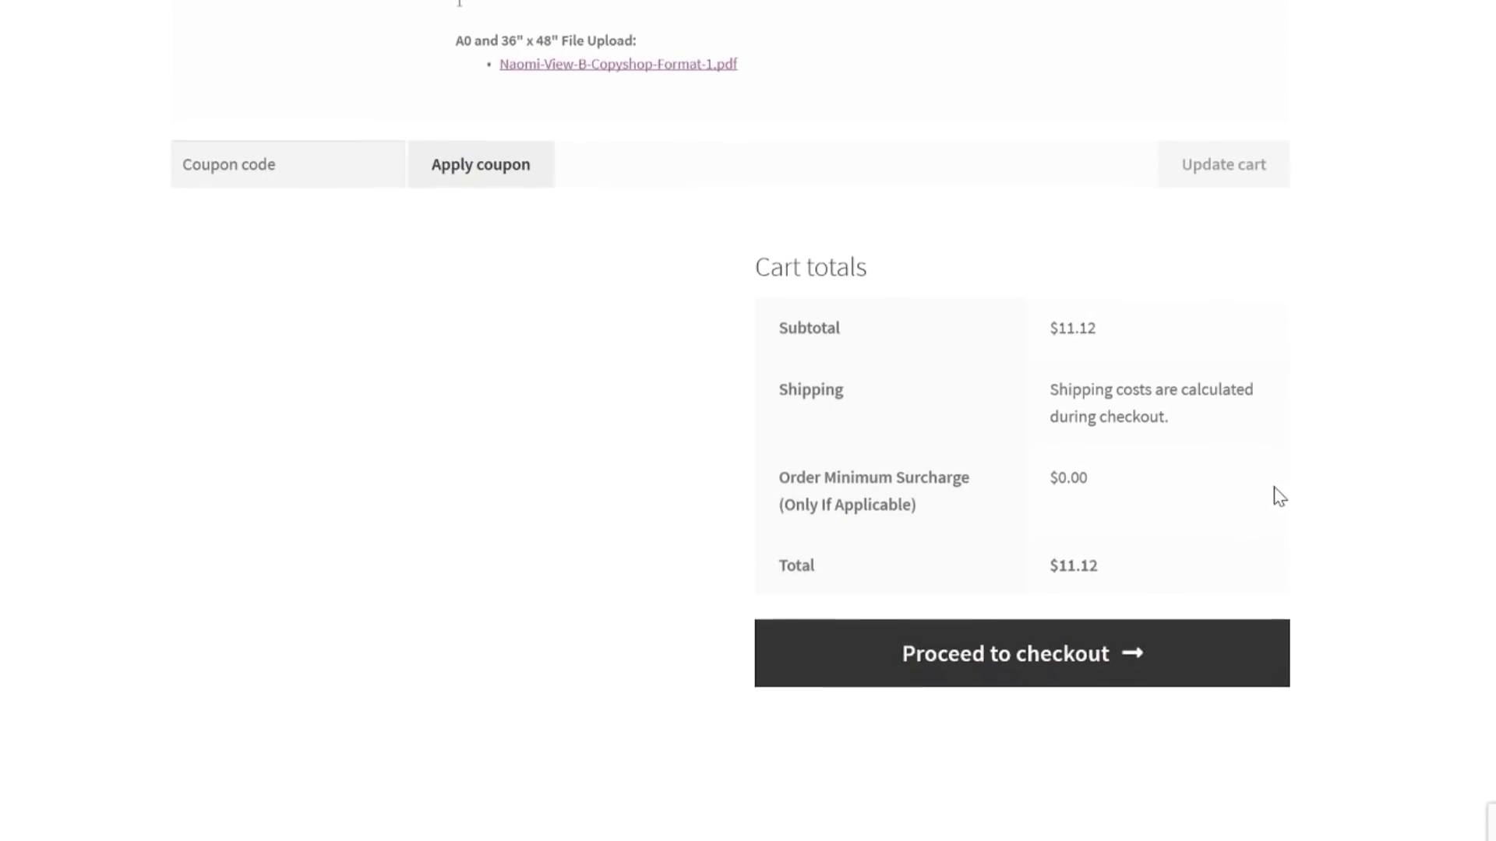
left_click(1017, 659)
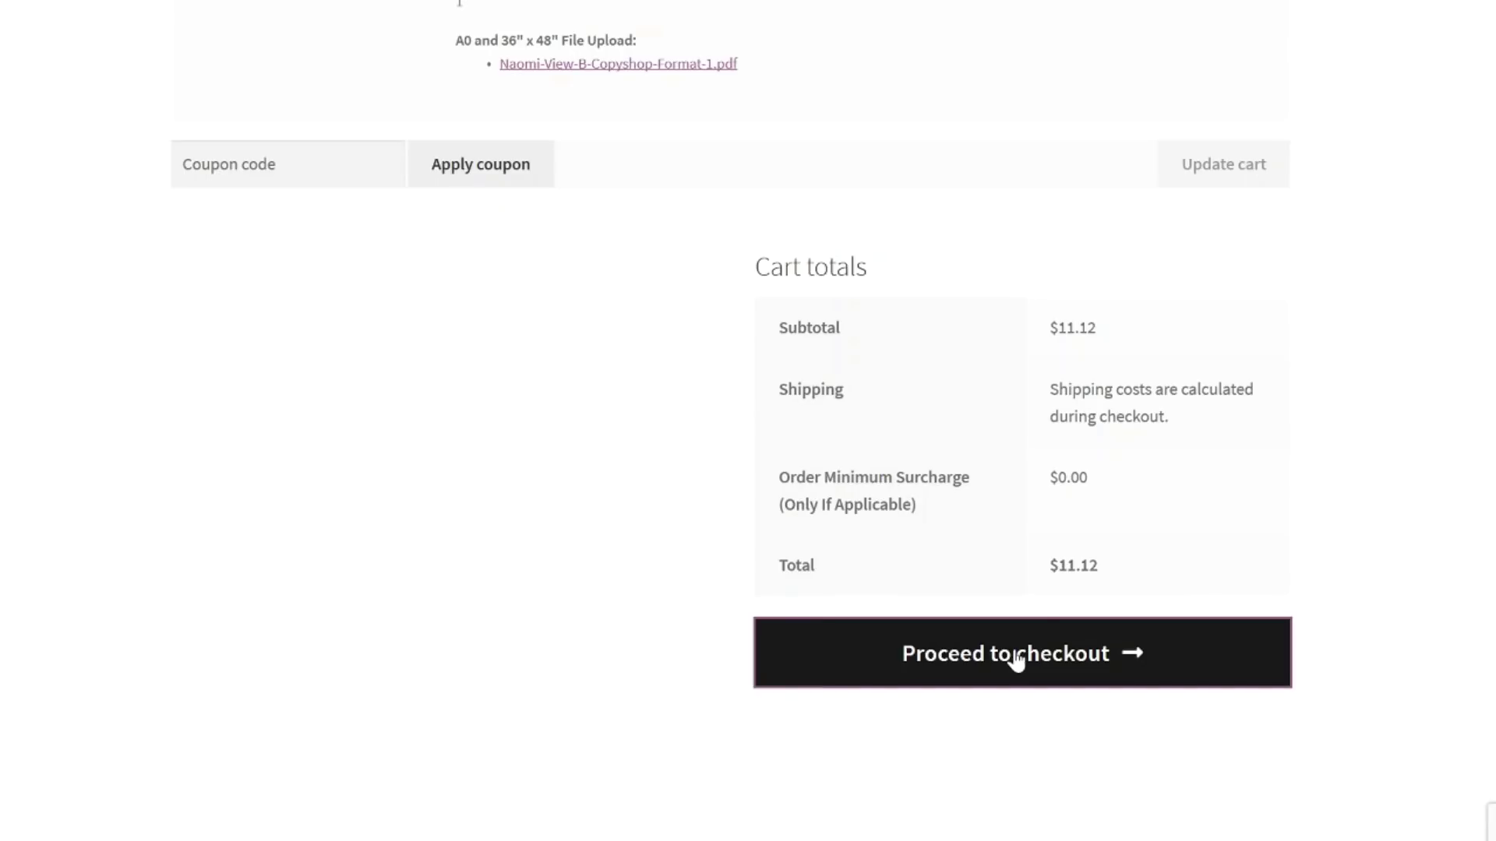